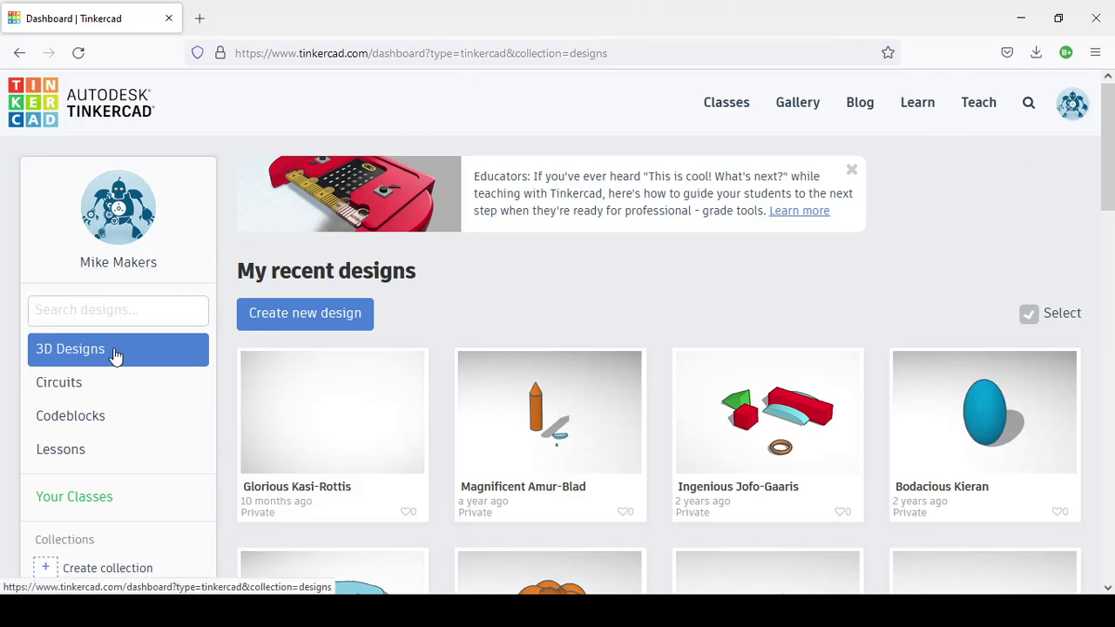
Look through the Circuits and Codeblocks design lists, then create a new 3D design
click(79, 383)
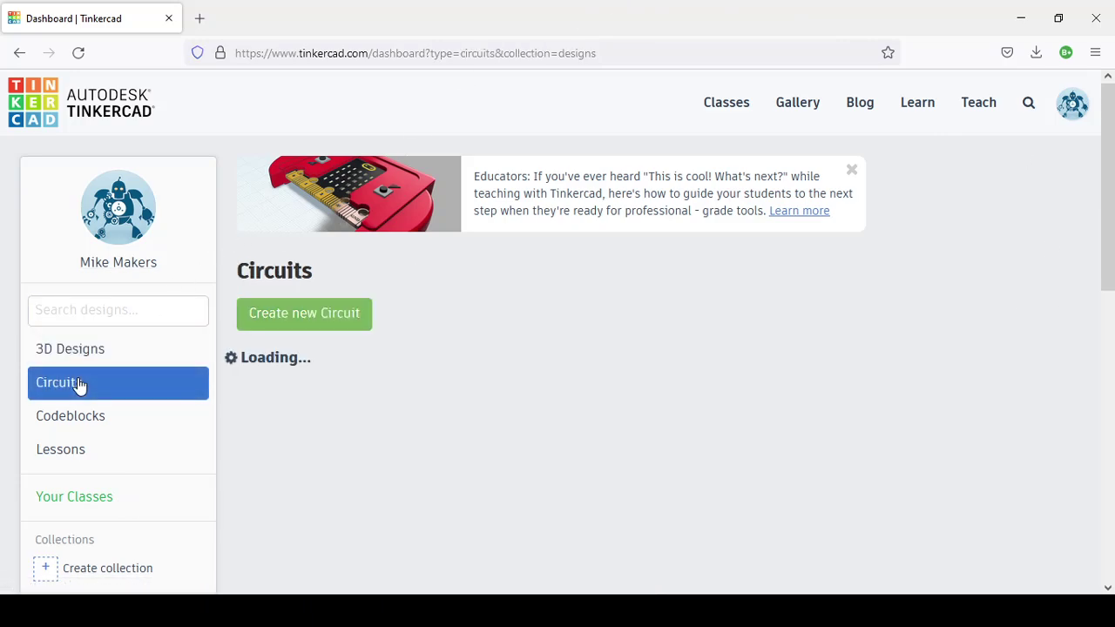
click(89, 413)
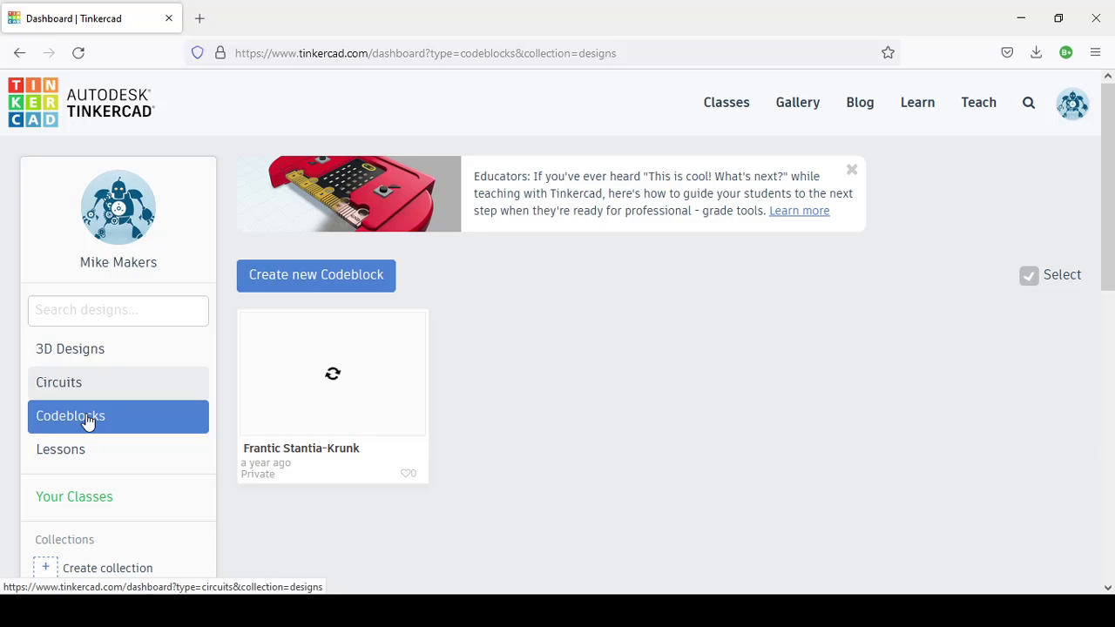
click(100, 355)
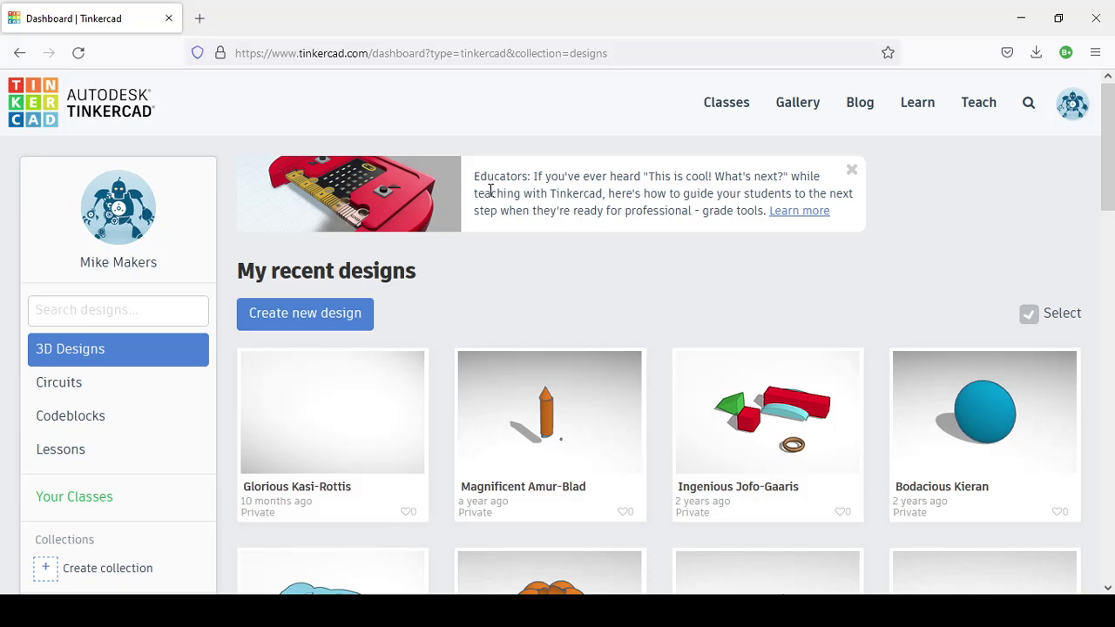
click(340, 320)
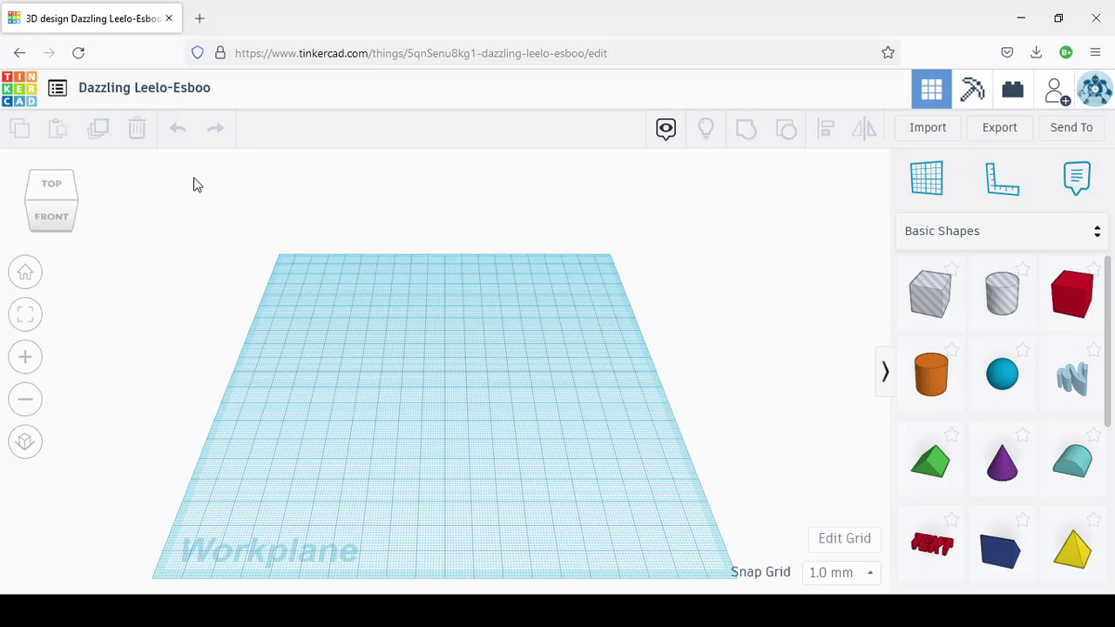
Orbit the empty workplane, zoom in and out, return Home, and try top, front and oblique view-cube angles
right_drag(438, 419, 470, 418)
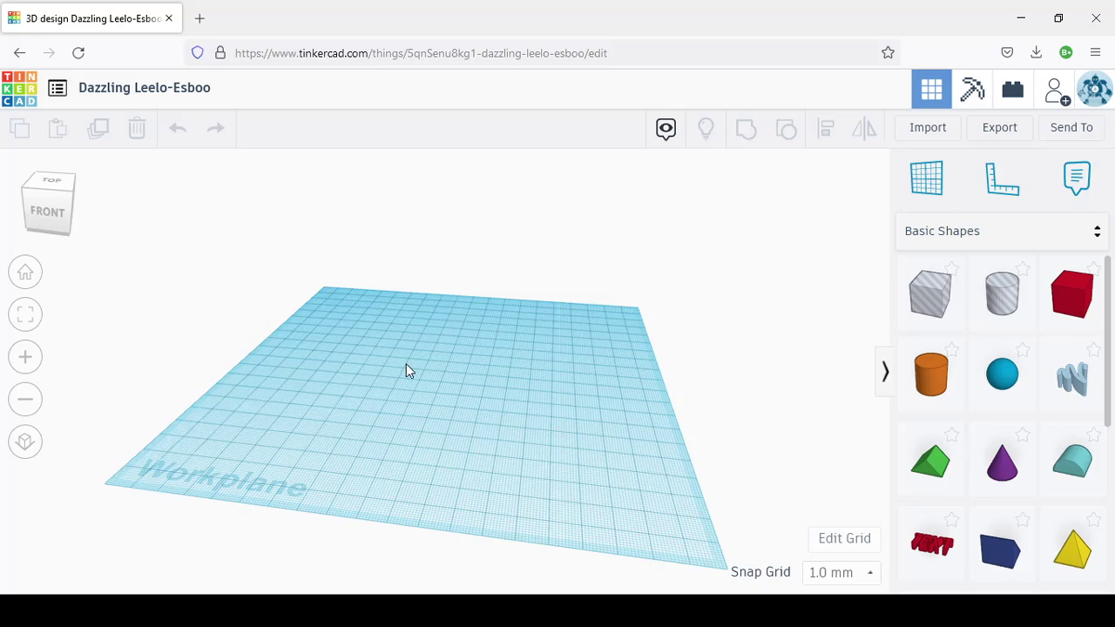
right_drag(406, 371, 129, 380)
click(24, 364)
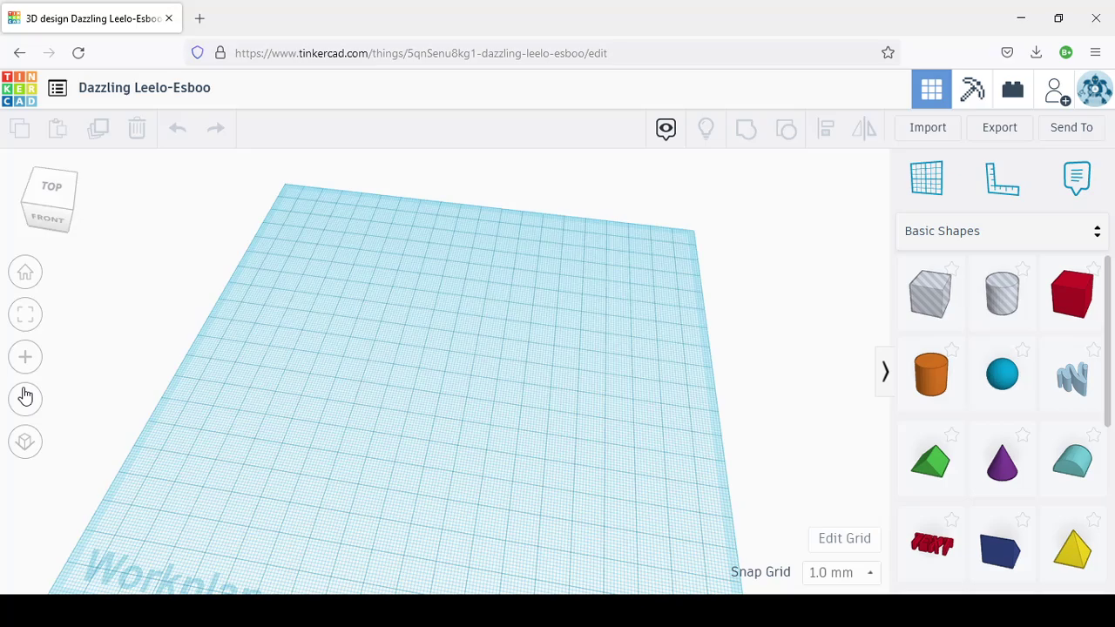
click(25, 398)
click(27, 279)
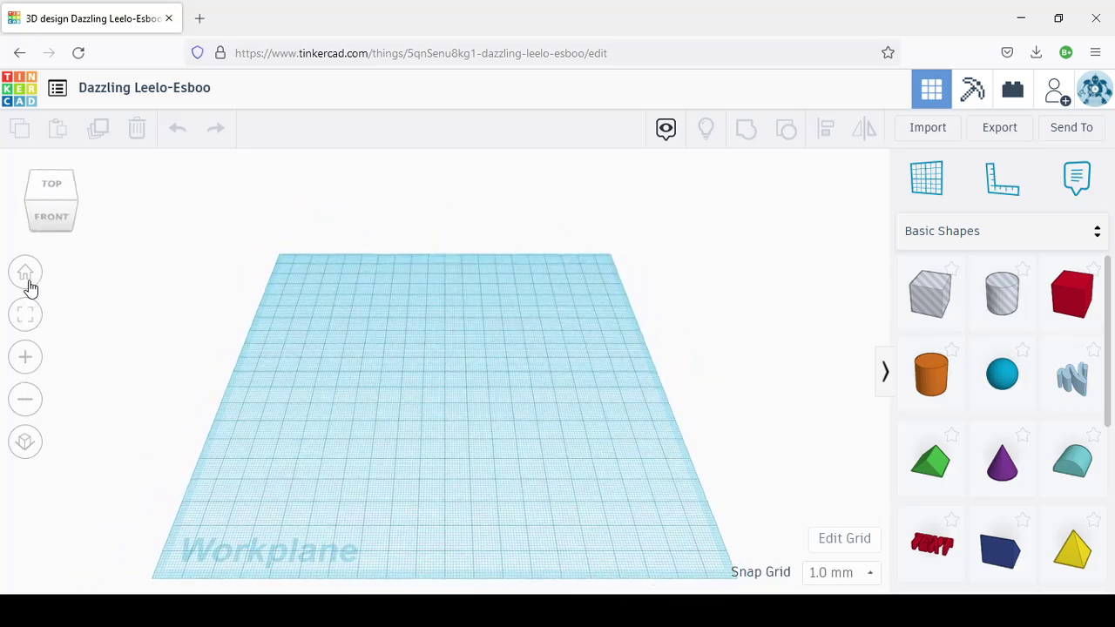
click(73, 201)
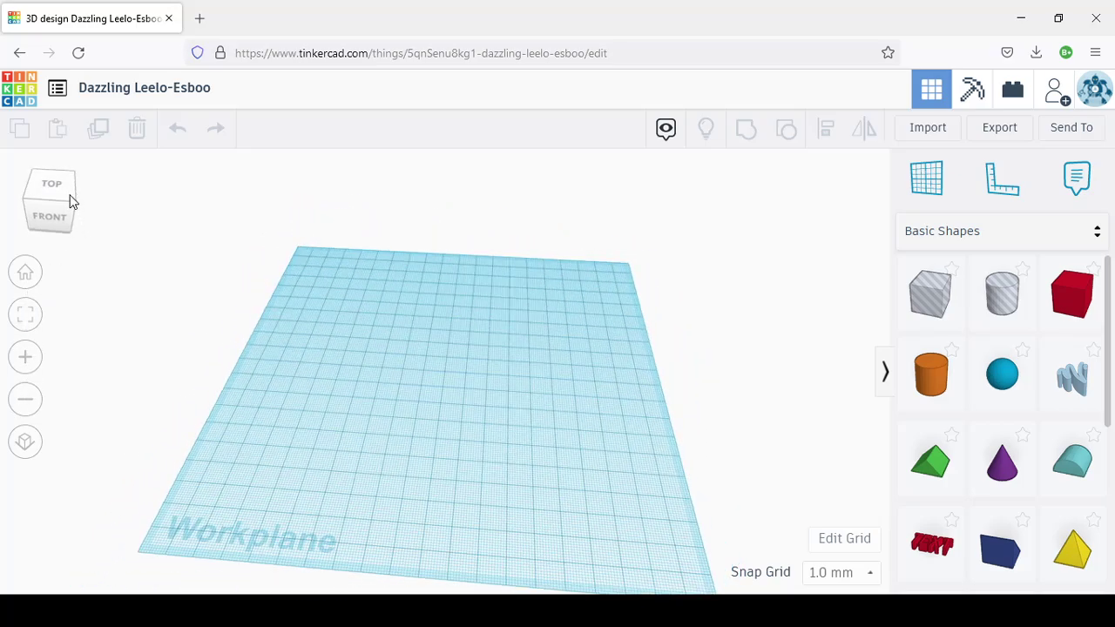
click(64, 194)
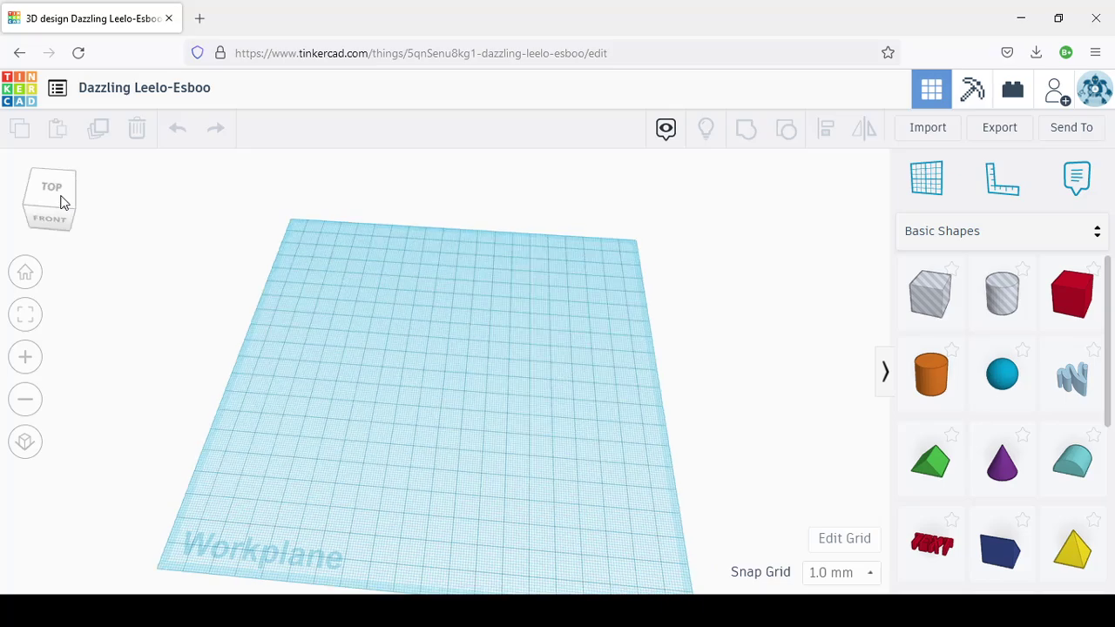
click(49, 214)
drag(60, 201, 57, 215)
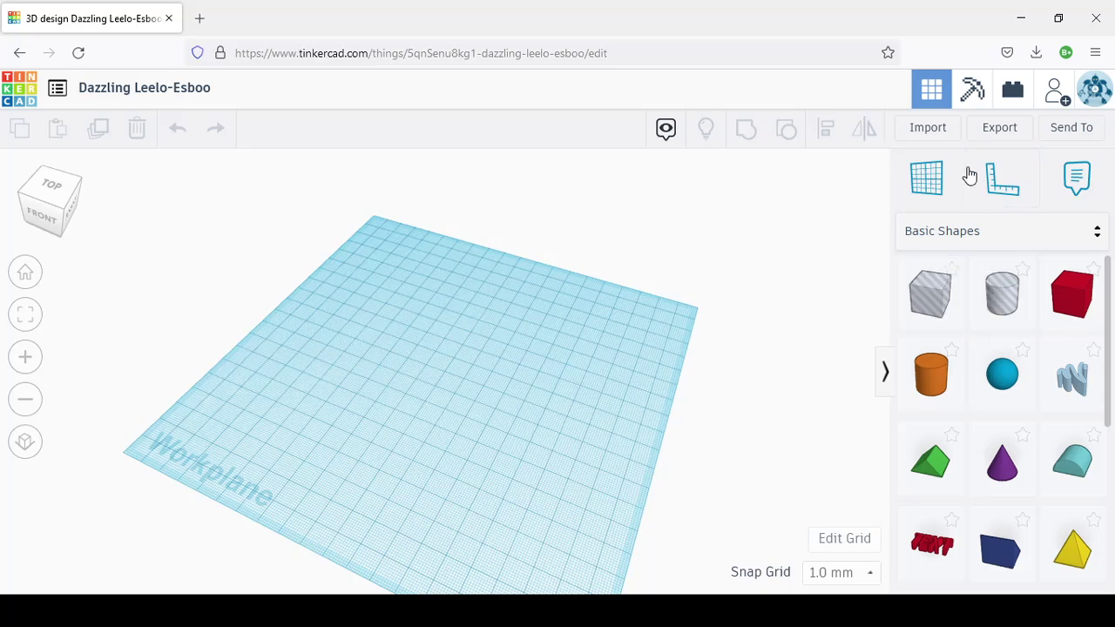
click(1097, 231)
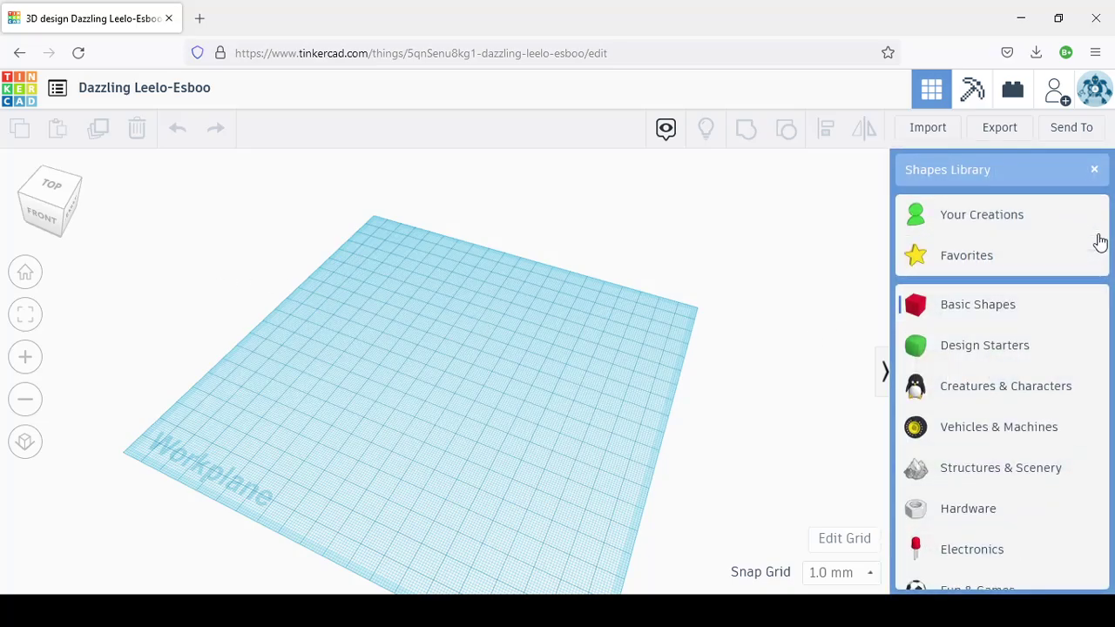
scroll(1042, 383, down, 3)
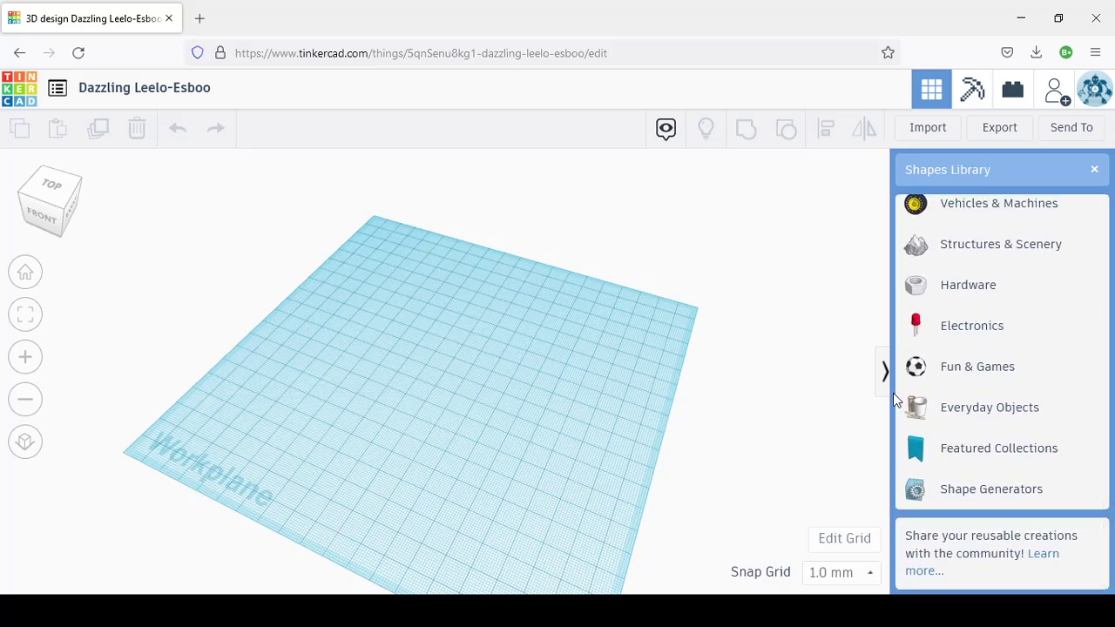
click(802, 351)
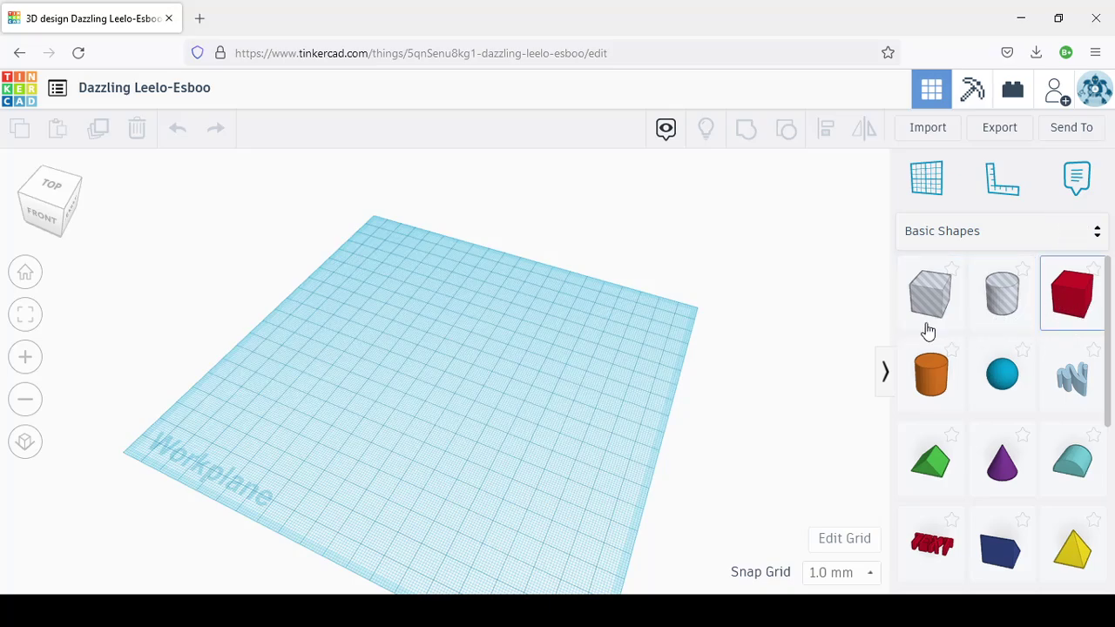
drag(926, 328, 511, 366)
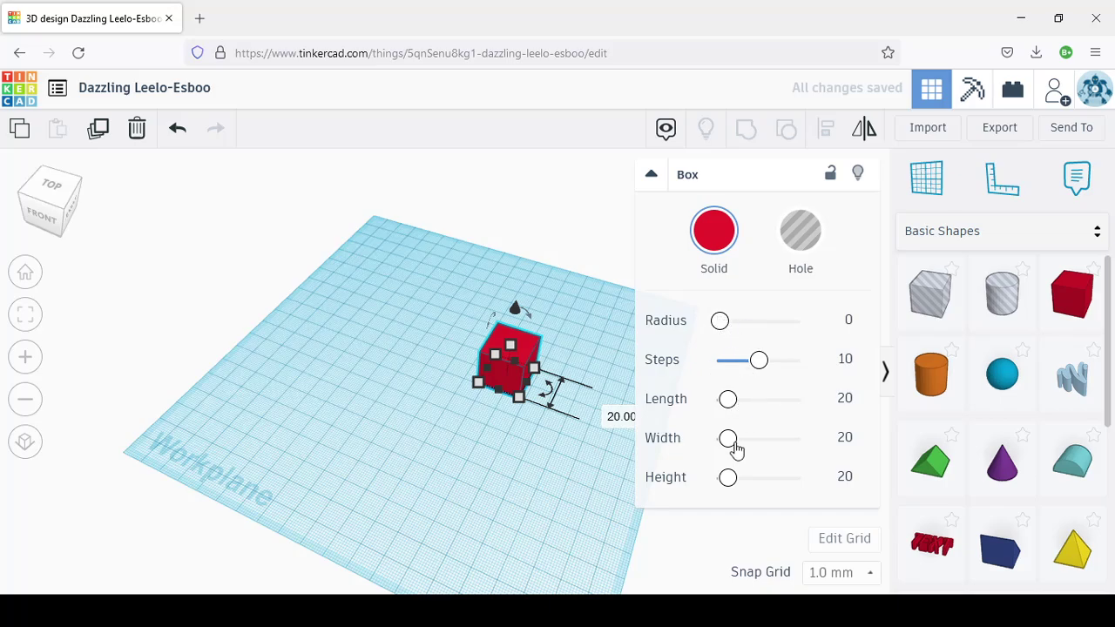
mouse_move(727, 492)
mouse_down()
mouse_move(768, 491)
mouse_move(744, 490)
mouse_up()
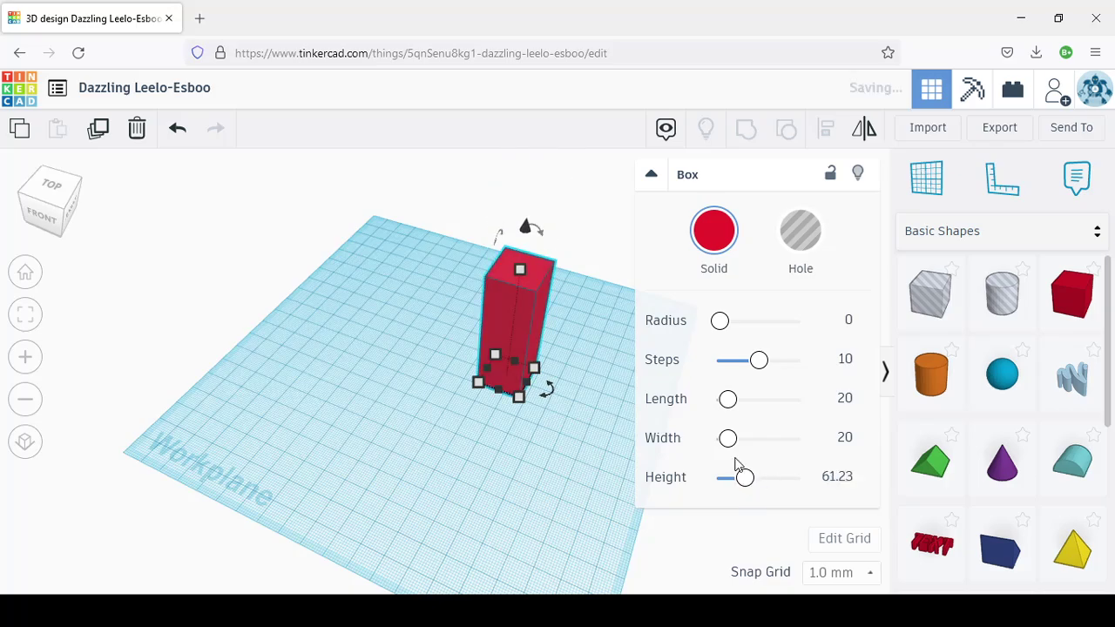
click(590, 476)
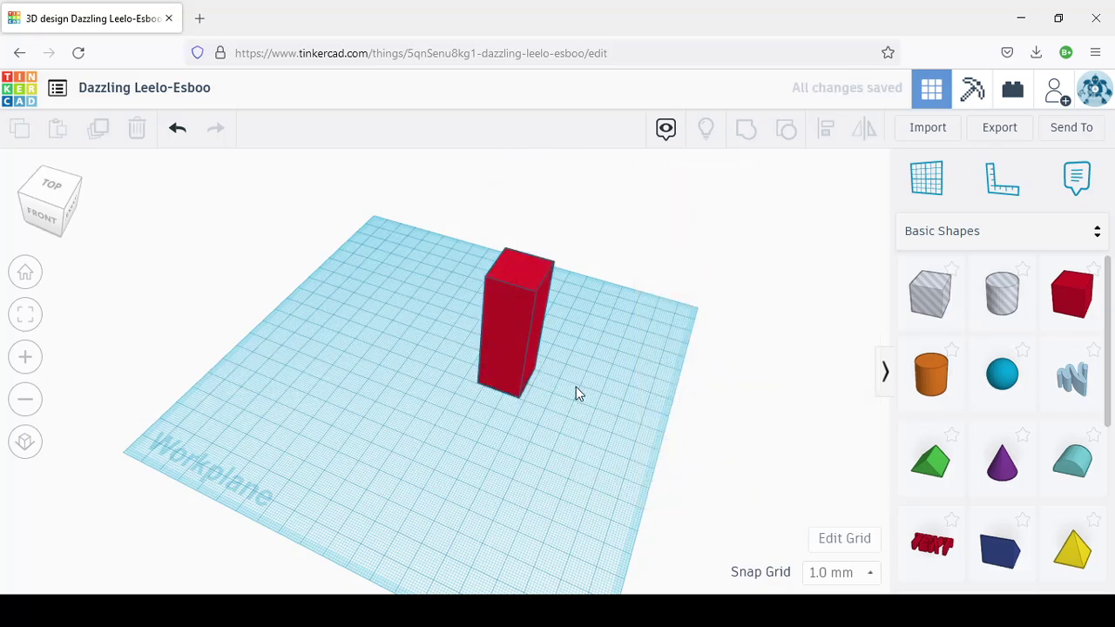
click(512, 334)
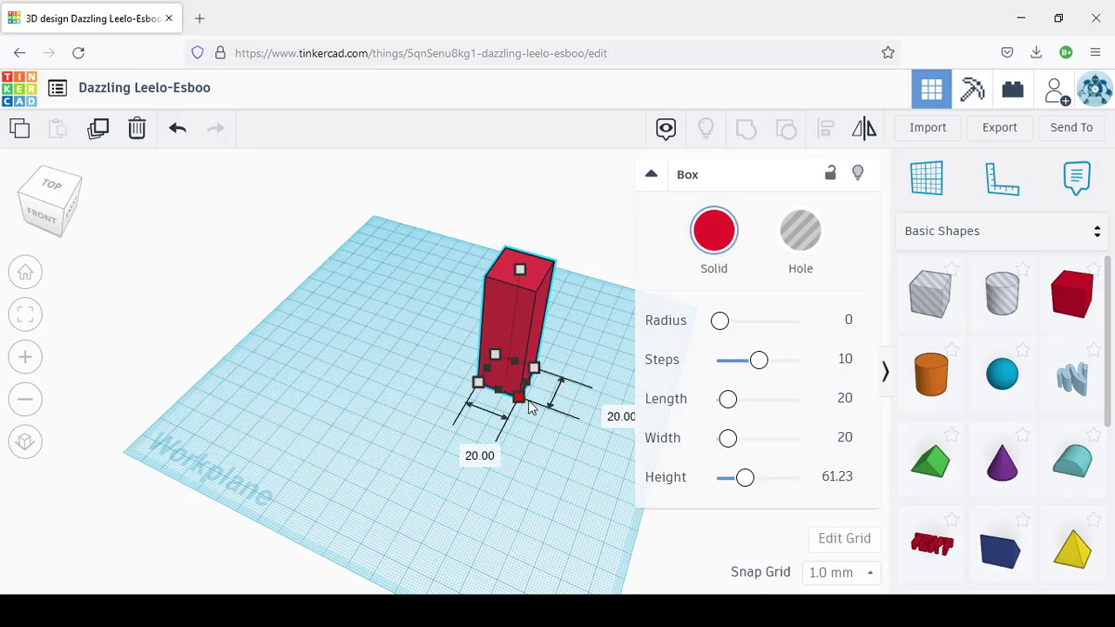
drag(521, 398, 546, 438)
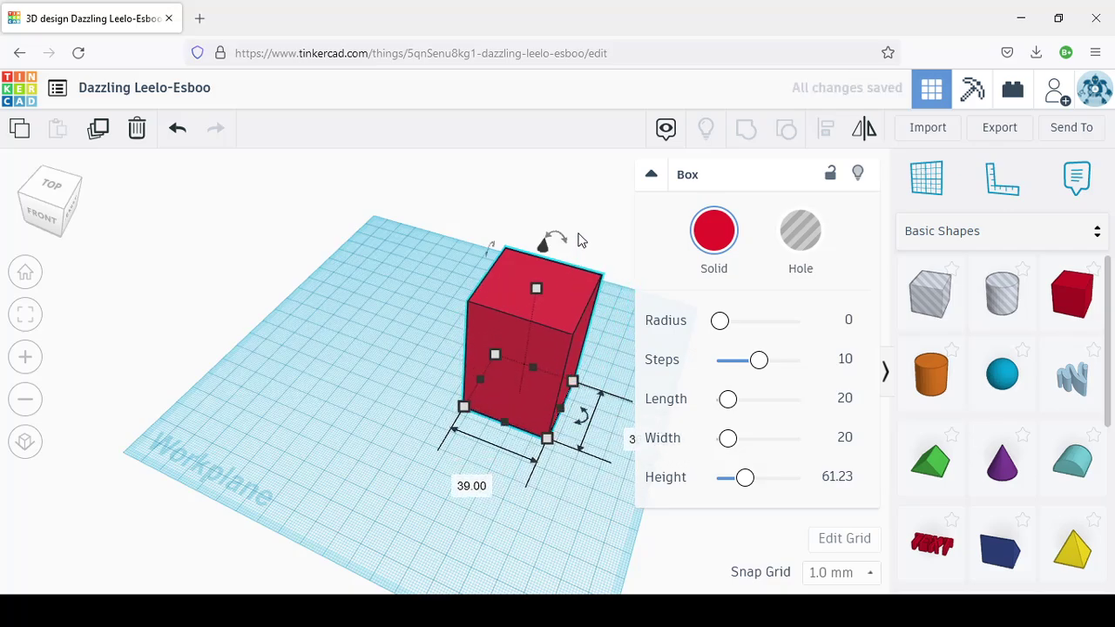
click(438, 228)
drag(427, 223, 633, 503)
Delete the red box and scroll the Basic Shapes panel down to the Heart
key(Delete)
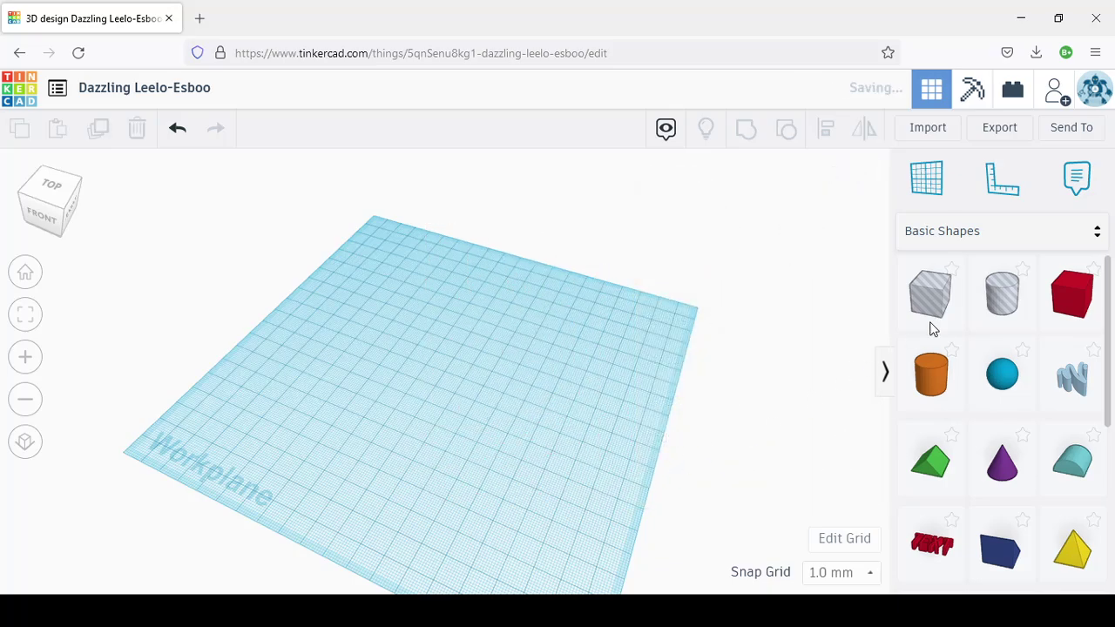
scroll(1036, 357, down, 3)
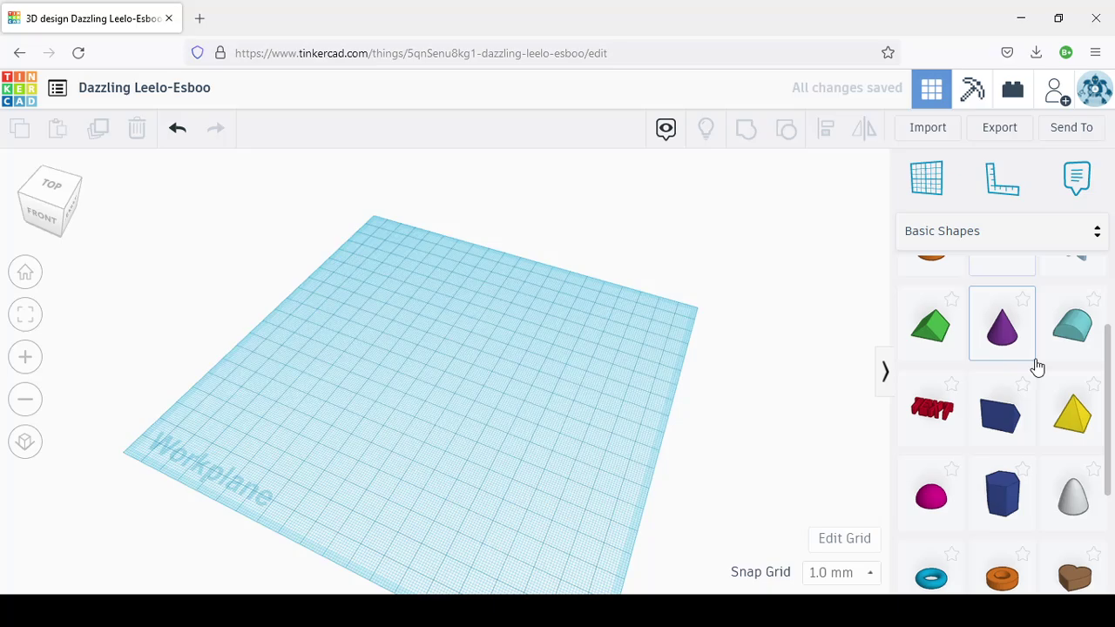
scroll(1045, 423, down, 3)
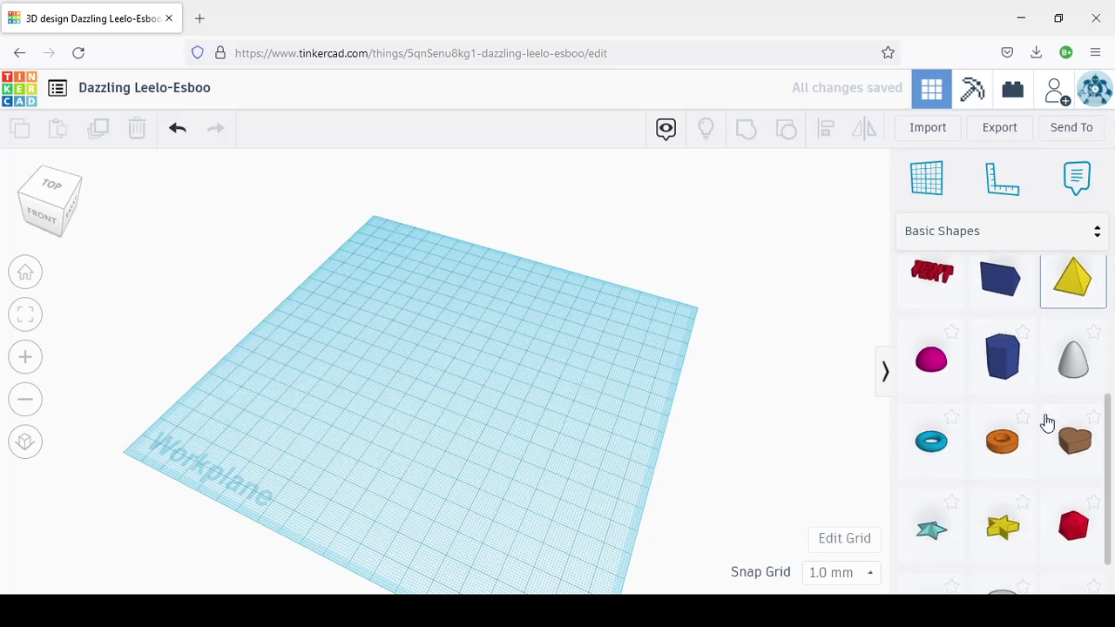
scroll(1047, 421, up, 2)
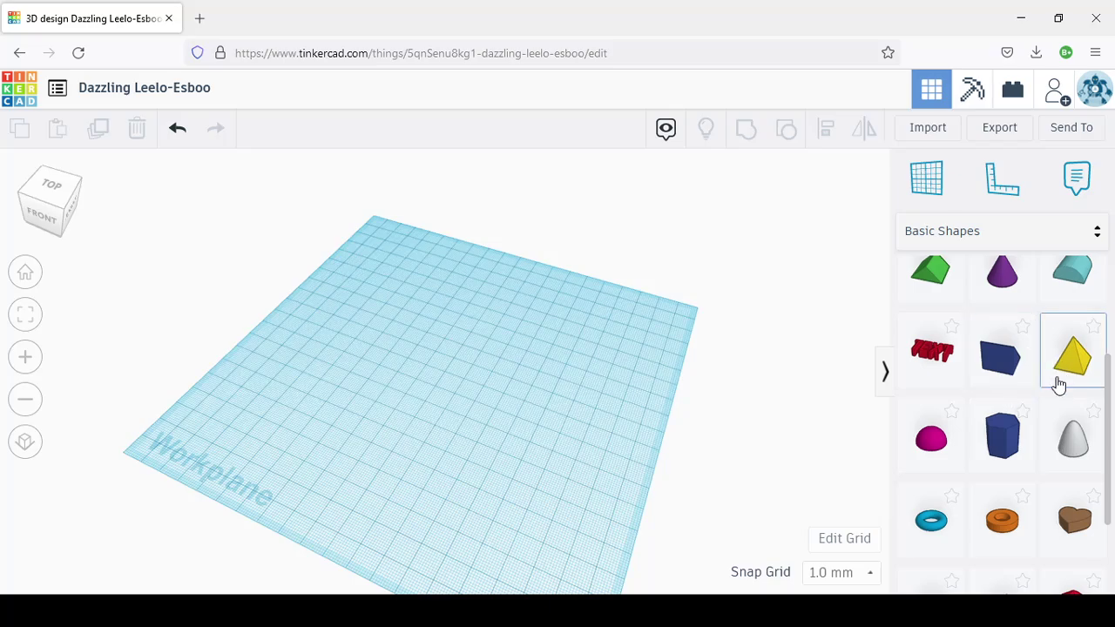
scroll(1057, 387, down, 2)
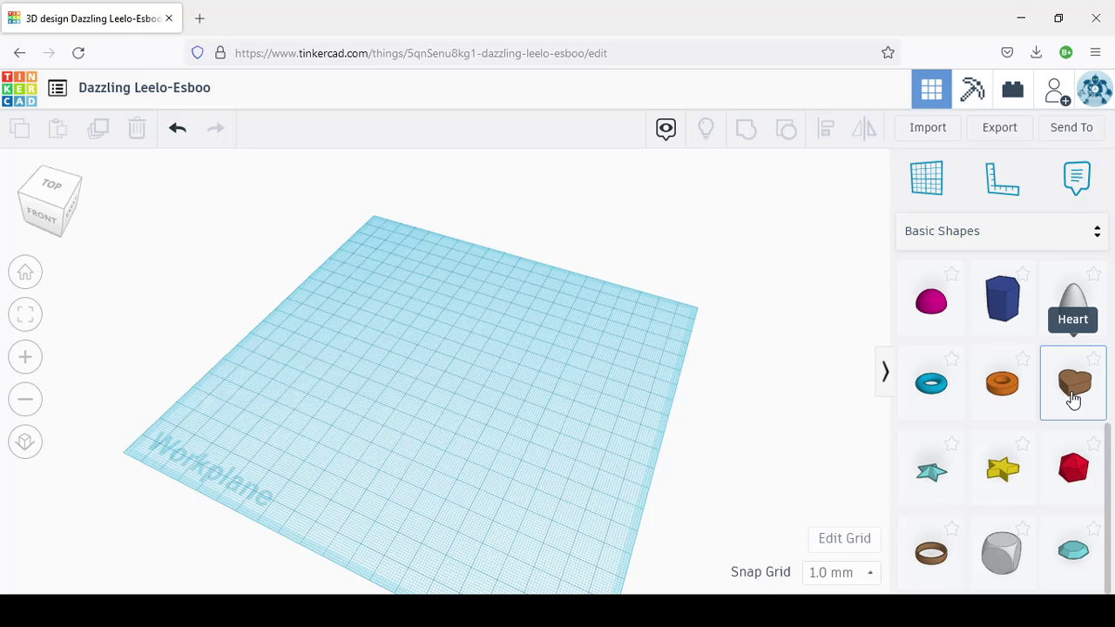
Drop a Heart onto the middle of the workplane and view it from the side
drag(1072, 397, 511, 344)
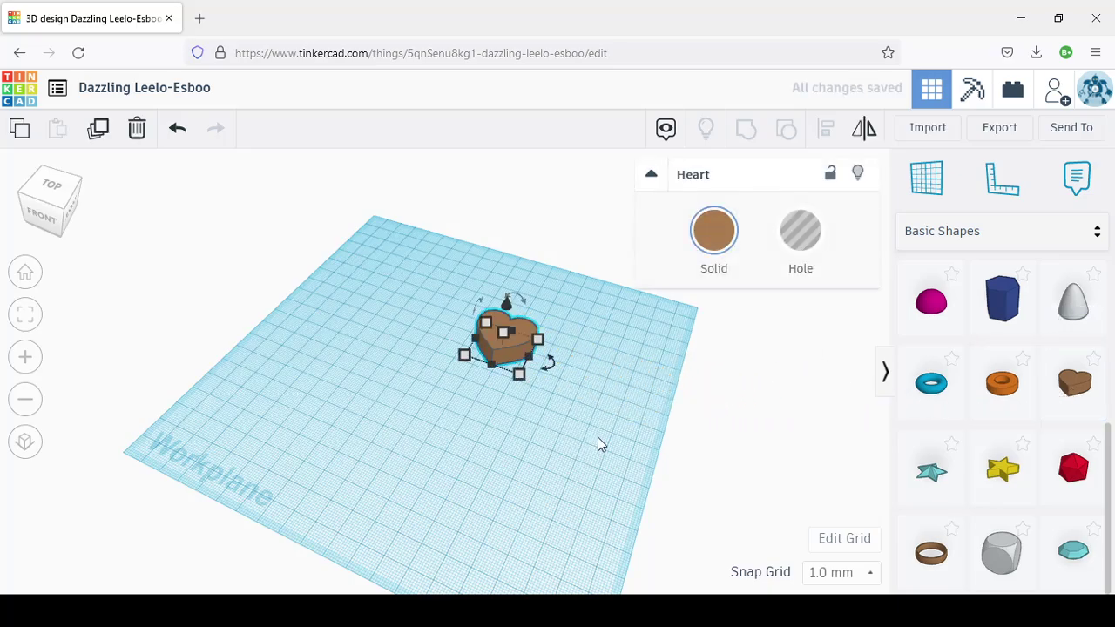
click(575, 436)
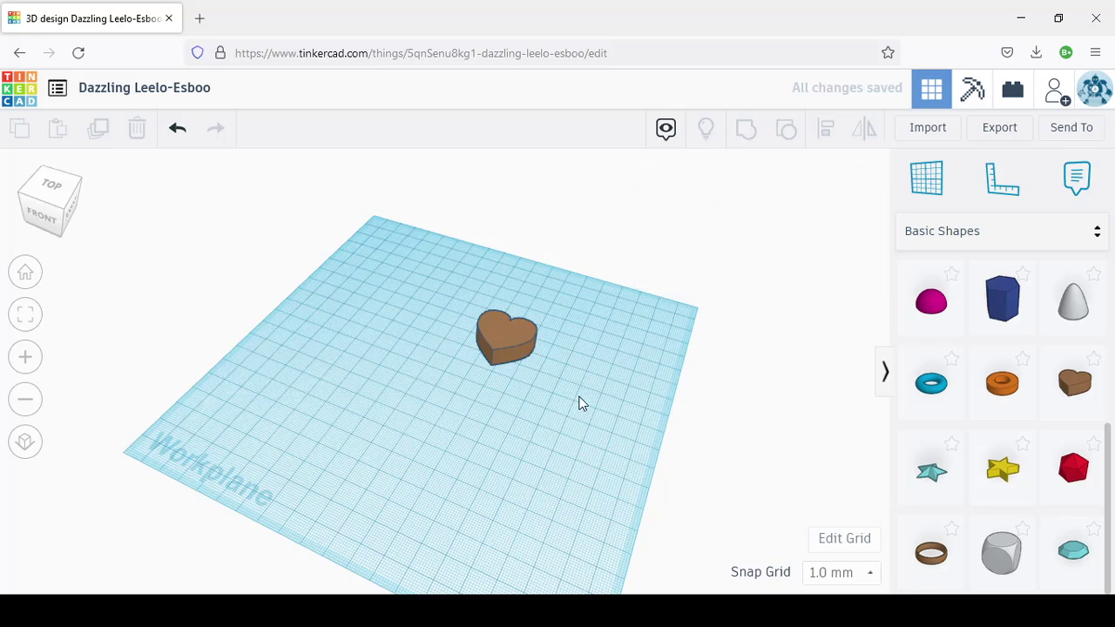
right_drag(582, 403, 417, 334)
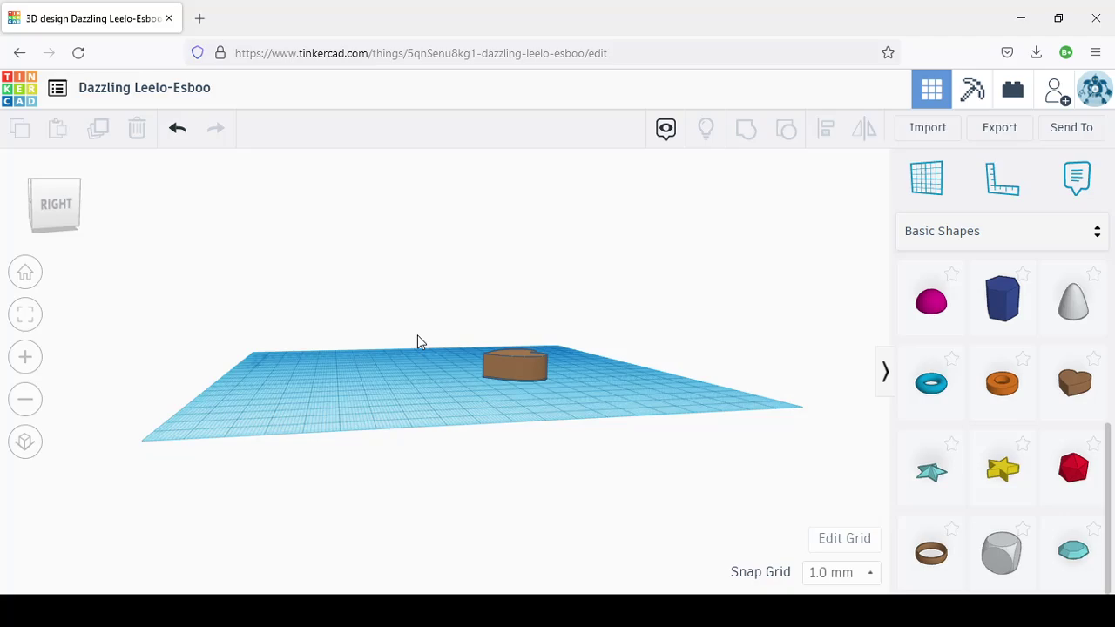
Change the heart's height from 10 mm to 5 mm, then look down on it
click(527, 370)
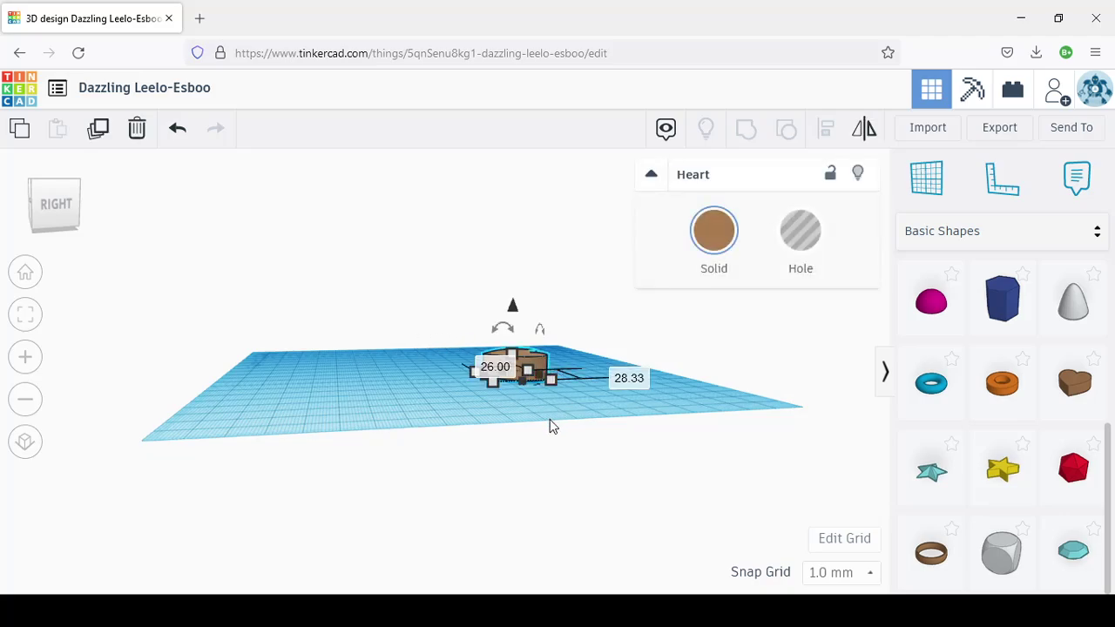
right_drag(553, 425, 548, 455)
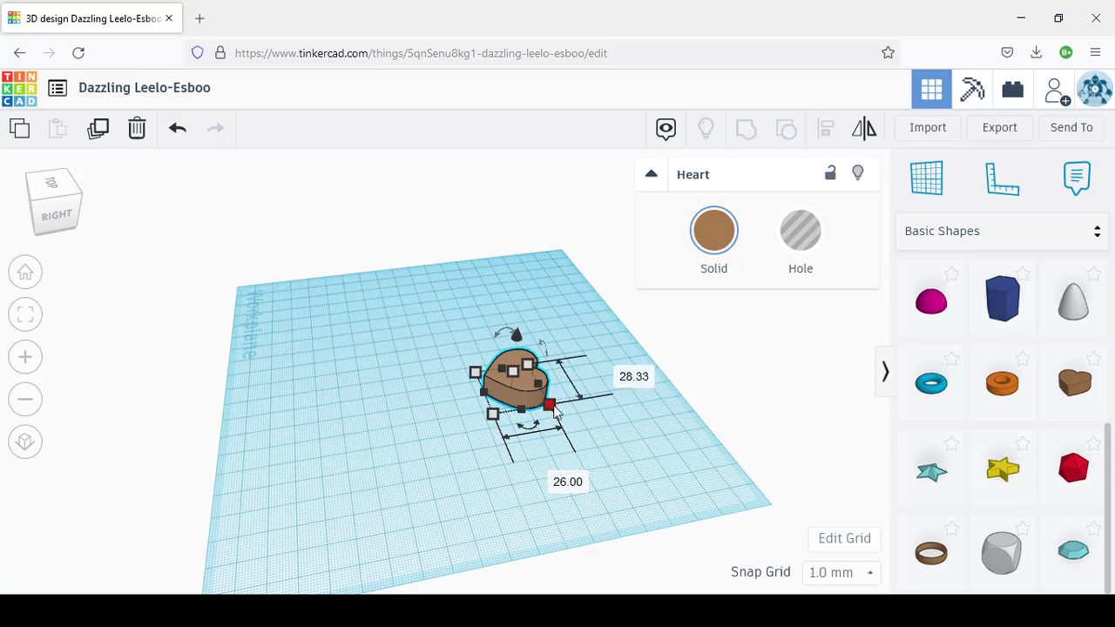
right_drag(567, 465, 549, 392)
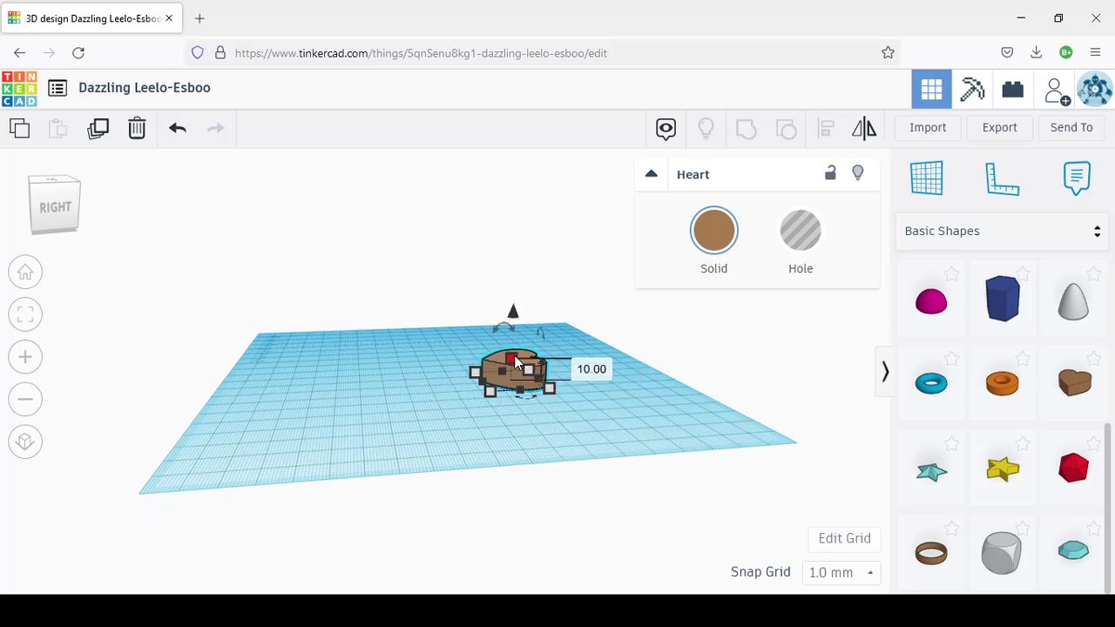
scroll(518, 363, up, 5)
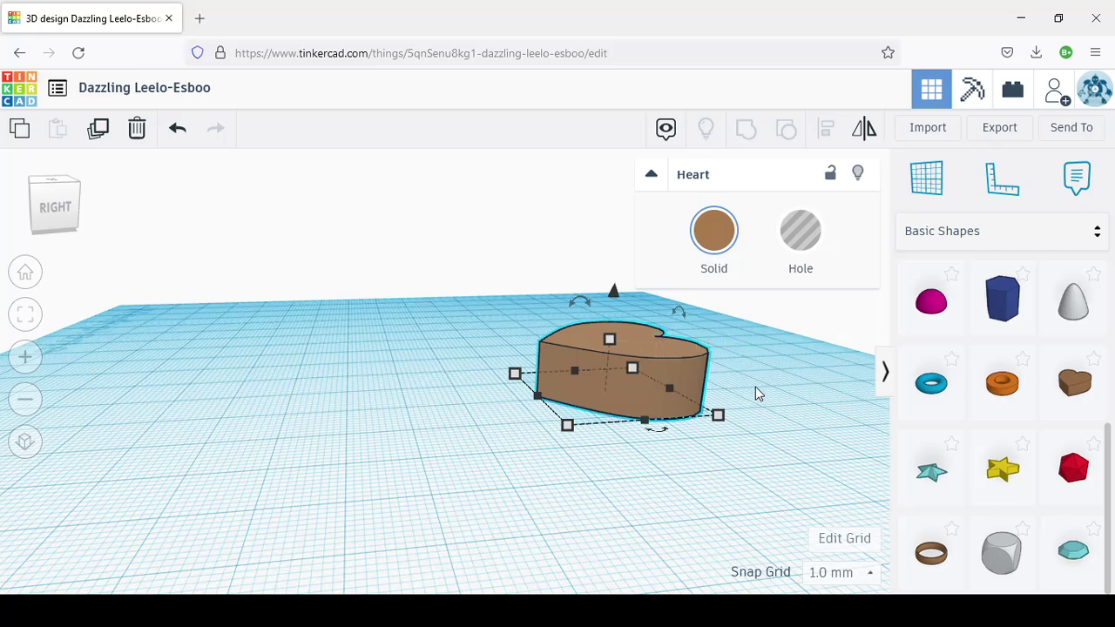
mouse_move(755, 388)
mouse_down()
mouse_move(731, 398)
mouse_move(737, 391)
mouse_up()
right_drag(771, 394, 722, 391)
click(634, 367)
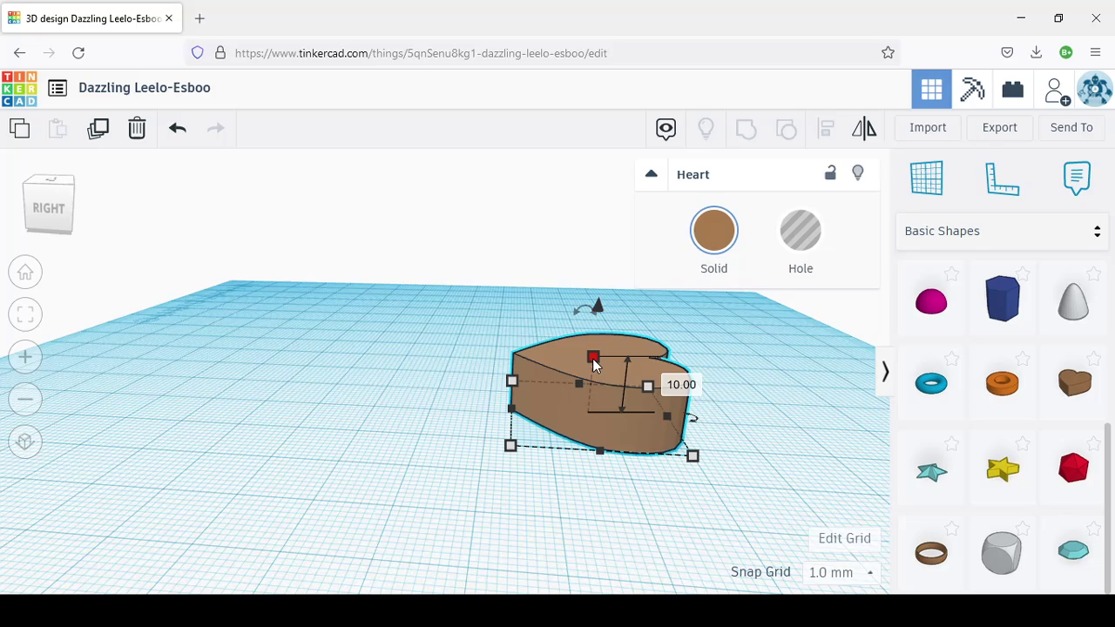
click(679, 384)
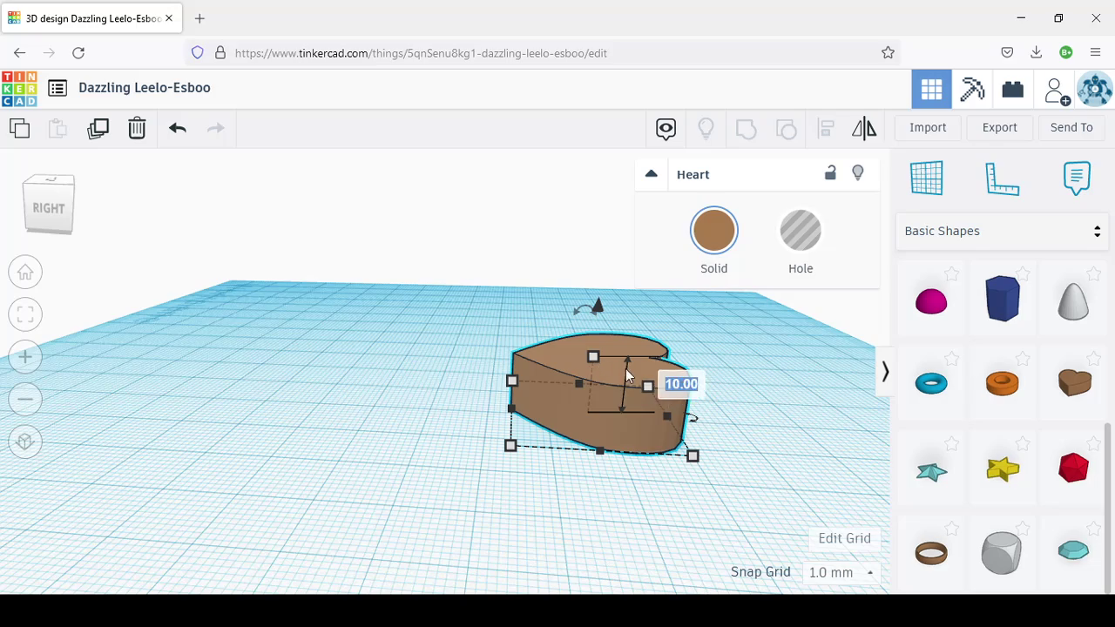
text(5)
key(Return)
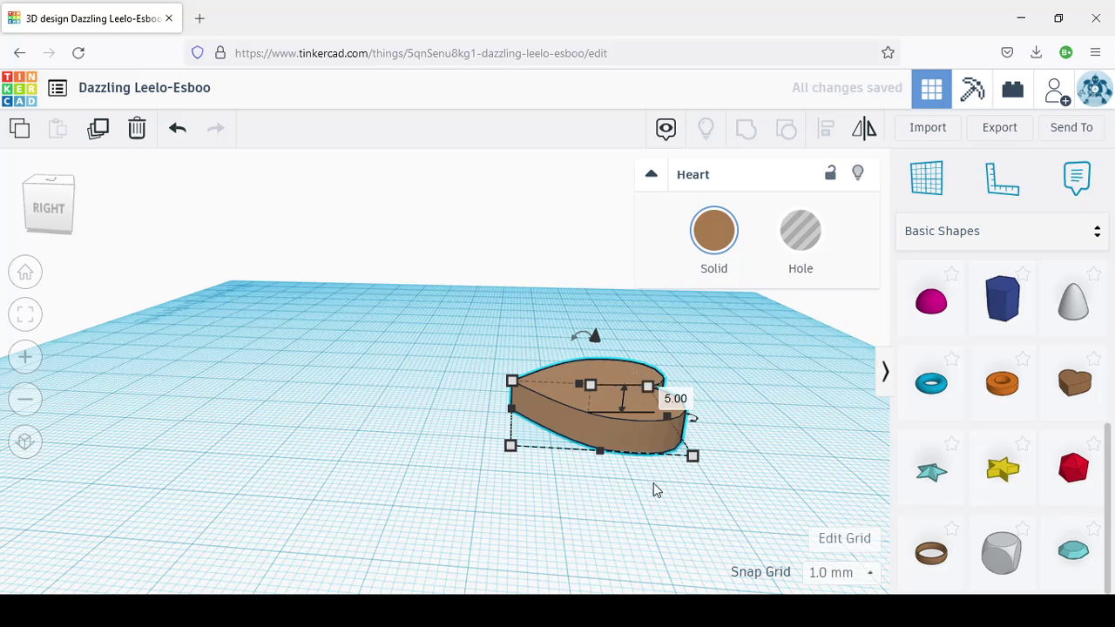
click(721, 468)
mouse_move(721, 468)
right_down()
mouse_move(735, 440)
mouse_move(719, 460)
mouse_move(737, 460)
right_up()
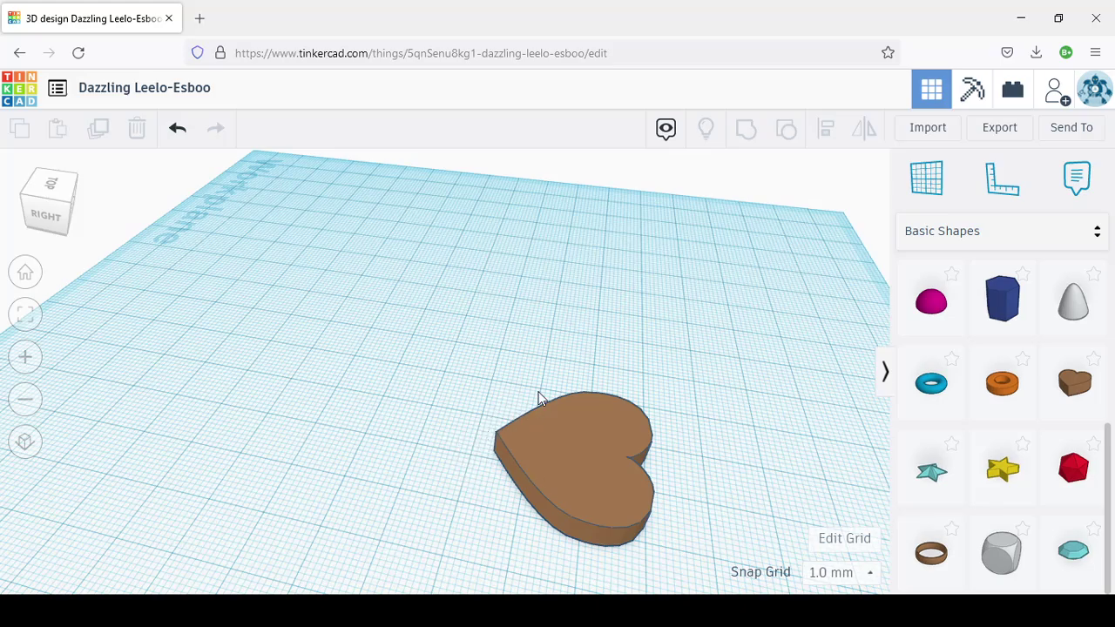
Drop a Tube next to the heart, lower its top handle to 5 mm, and colour it brown
drag(999, 388, 419, 402)
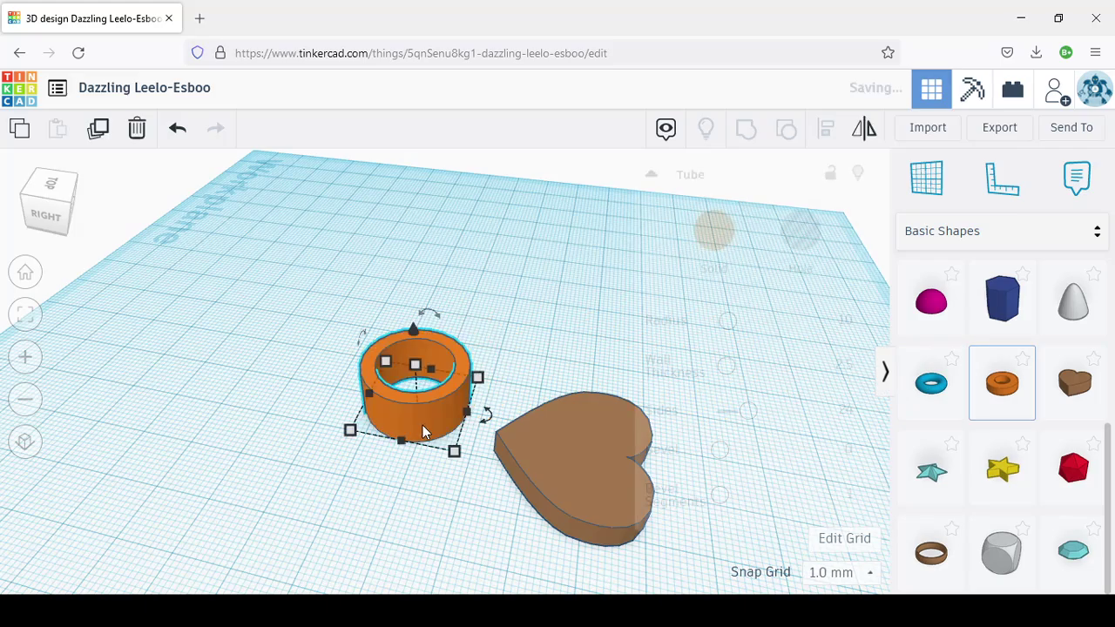
right_drag(435, 500, 435, 388)
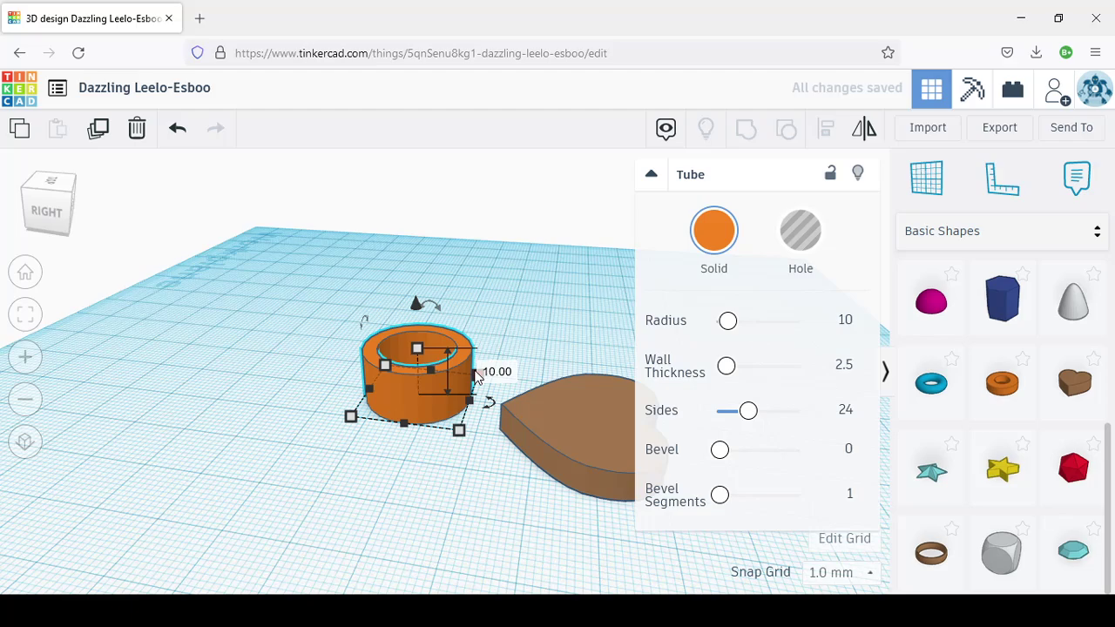
drag(421, 354, 427, 376)
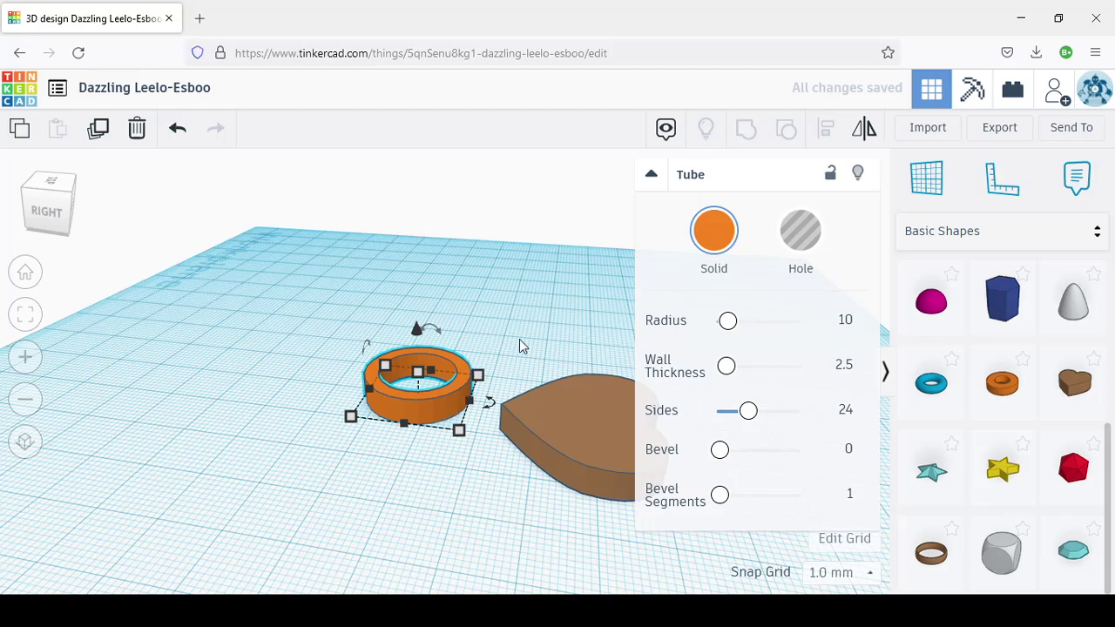
click(718, 231)
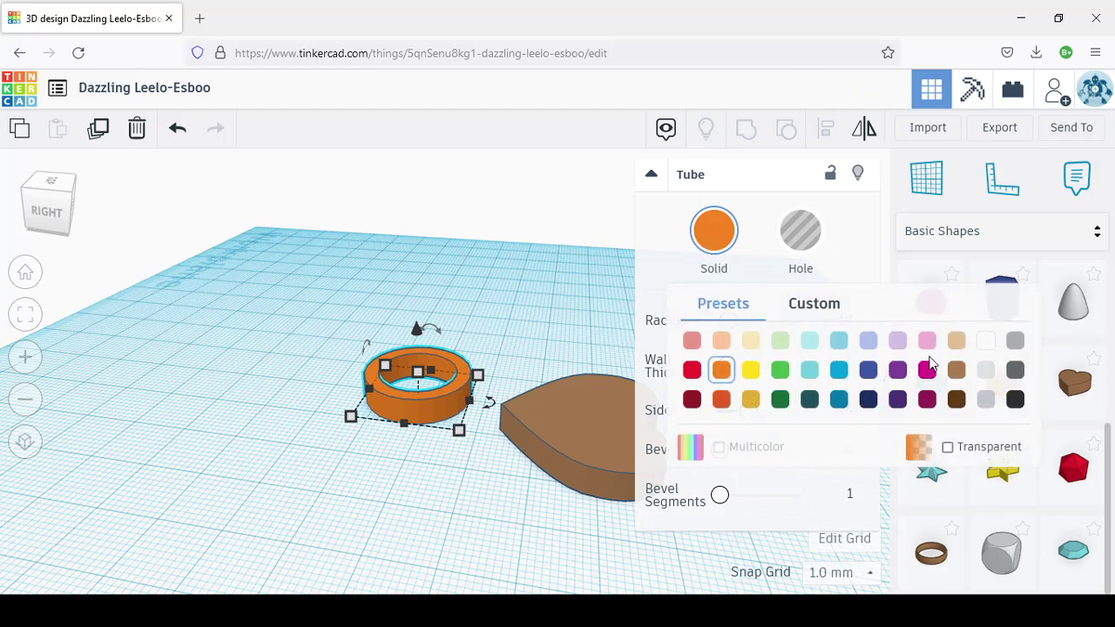
click(956, 370)
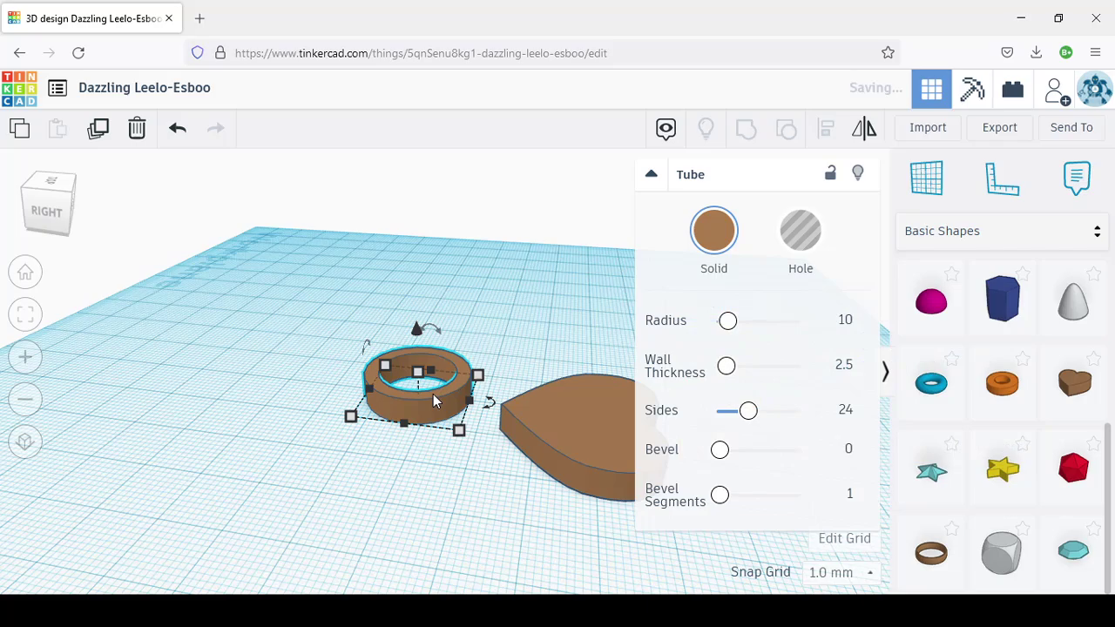
Nudge the tube slightly closer to the heart and select it for resizing
right_drag(542, 481, 505, 492)
right_drag(450, 387, 442, 417)
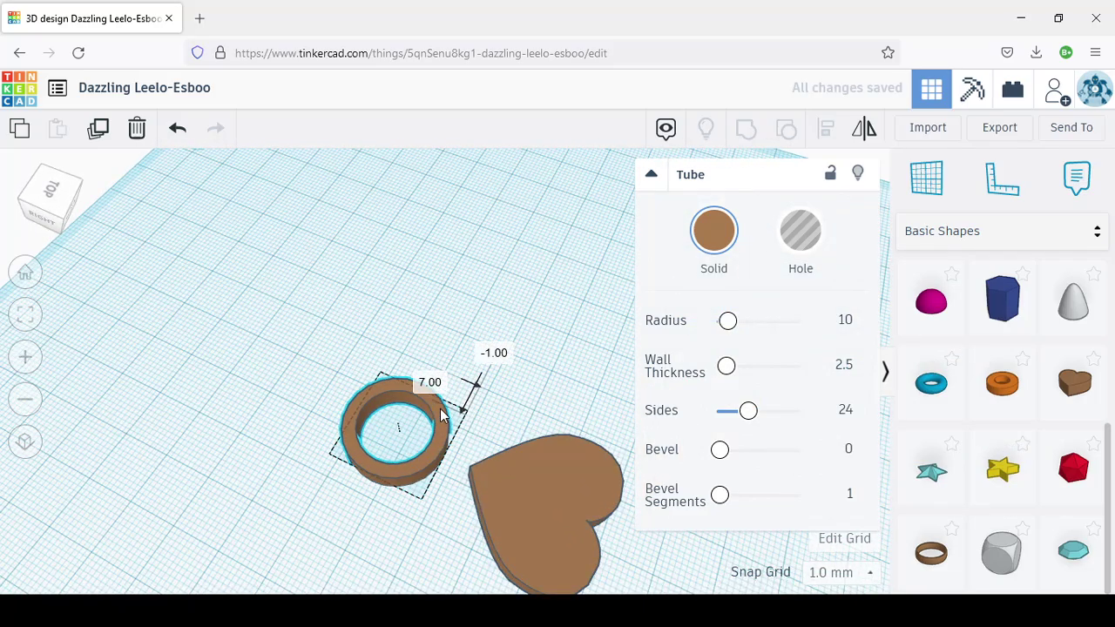
drag(442, 416, 444, 417)
click(501, 400)
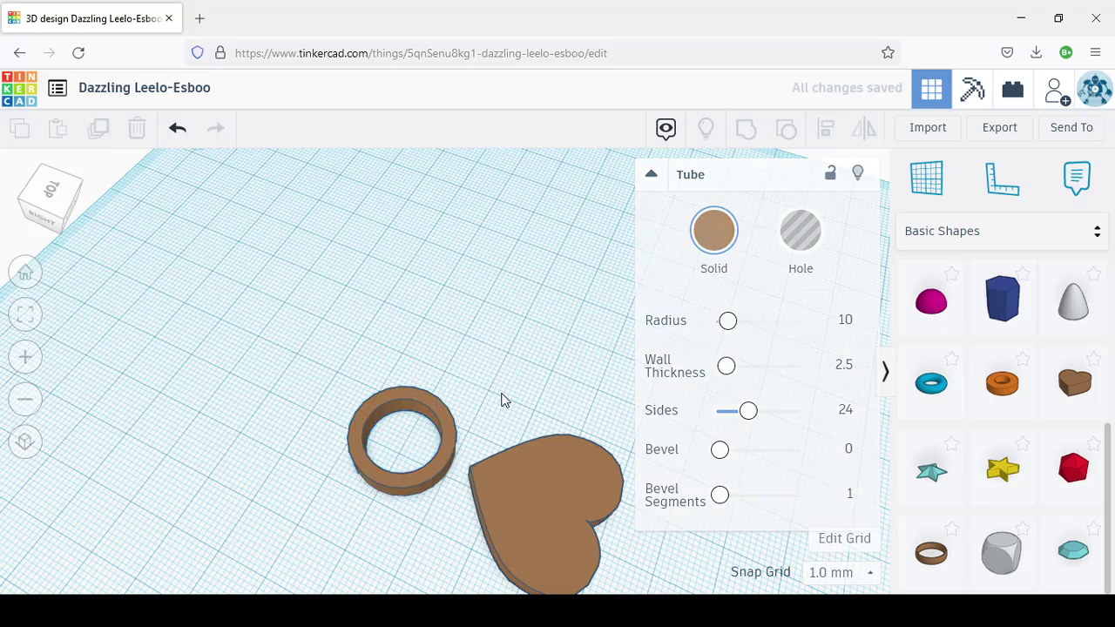
click(445, 423)
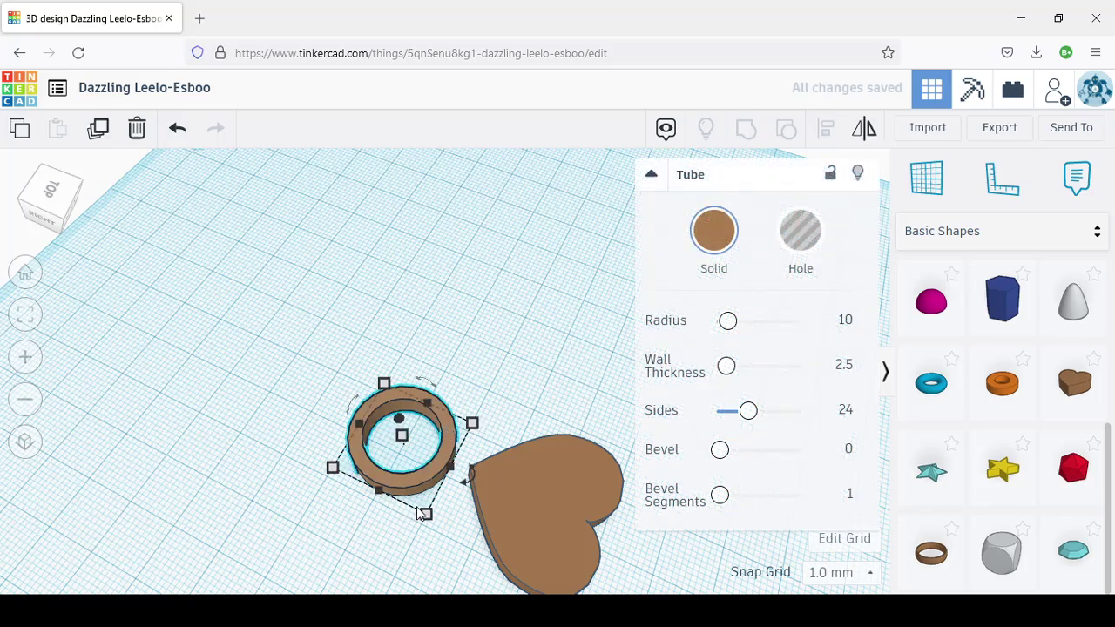
mouse_move(424, 515)
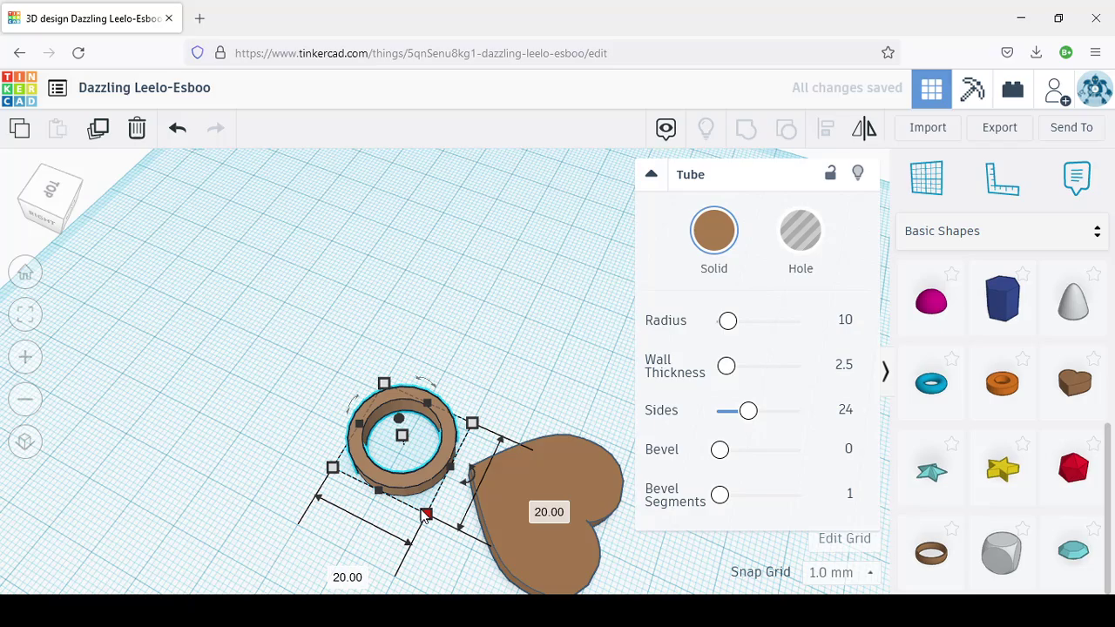
click(534, 502)
key(Return)
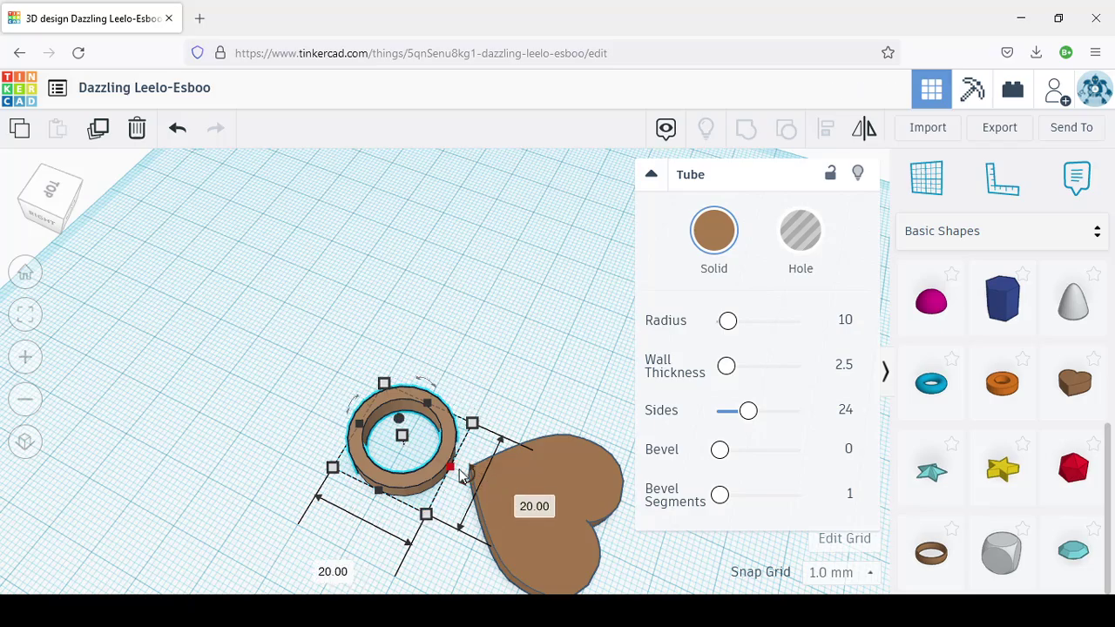
Change both 20 mm footprint dimensions of the tube to 10 mm
click(531, 505)
text(11)
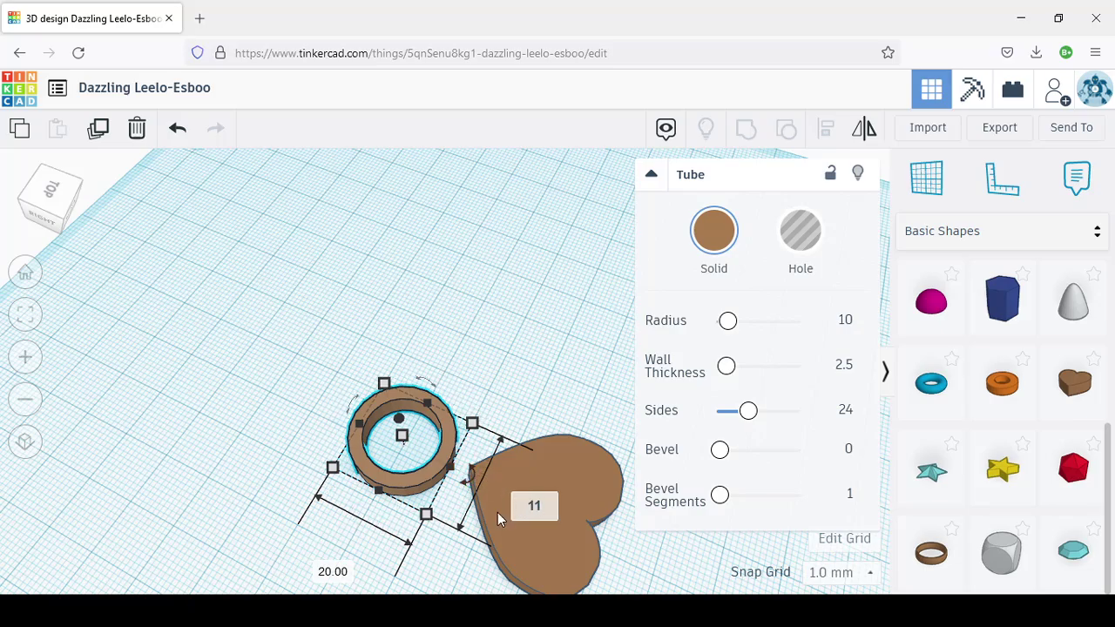
key(BackSpace)
text(0)
key(Return)
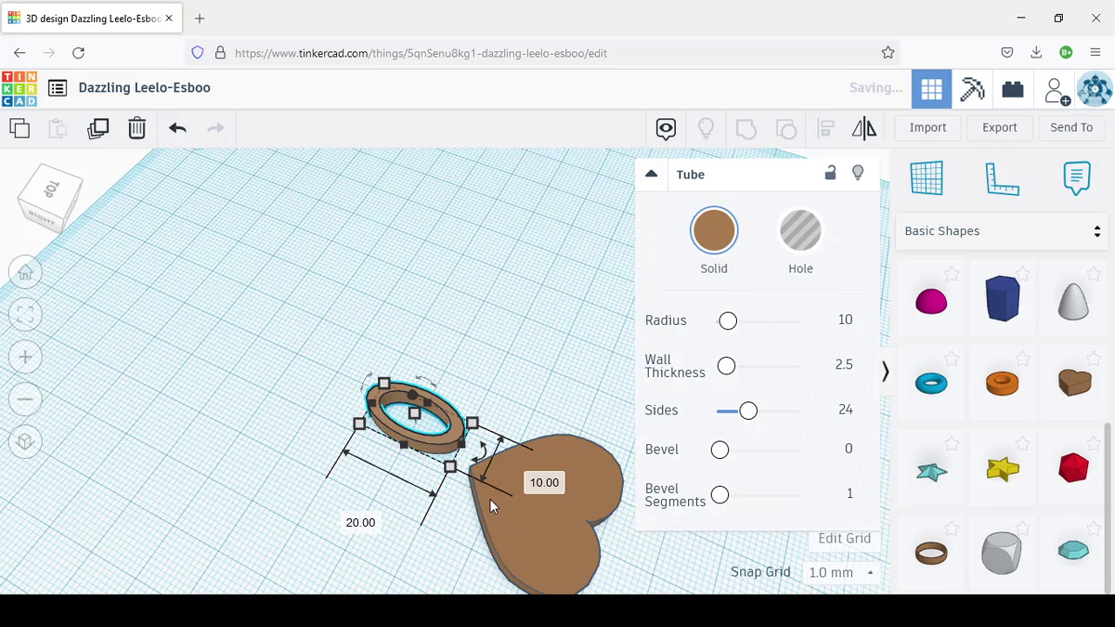
click(370, 521)
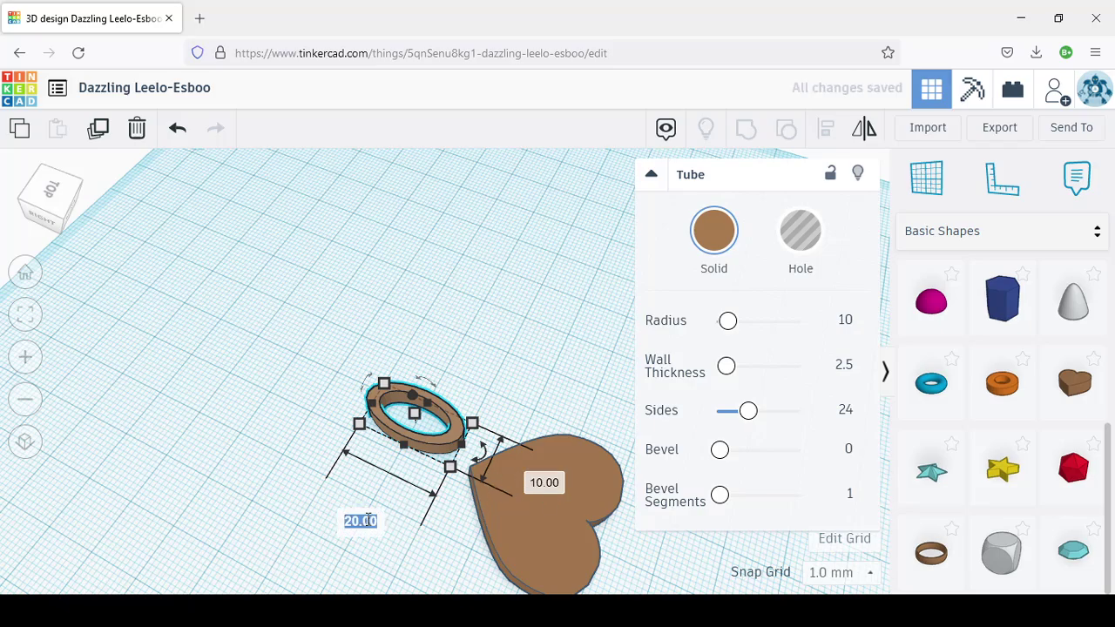
text(10)
key(Return)
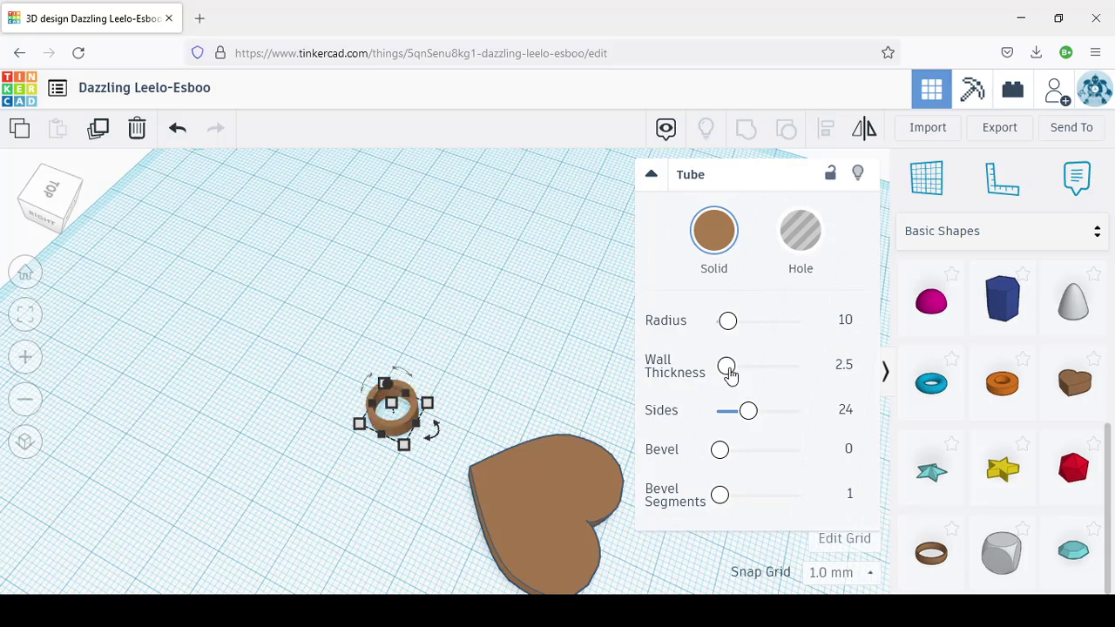
Set the tube's Wall Thickness to 4
drag(730, 373, 732, 370)
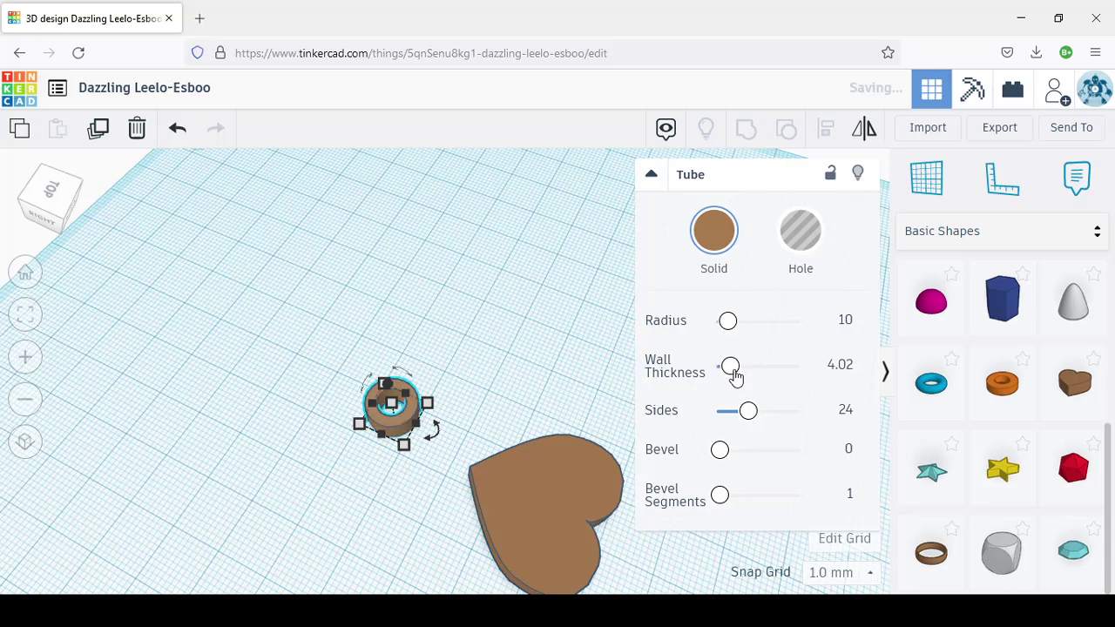
click(827, 364)
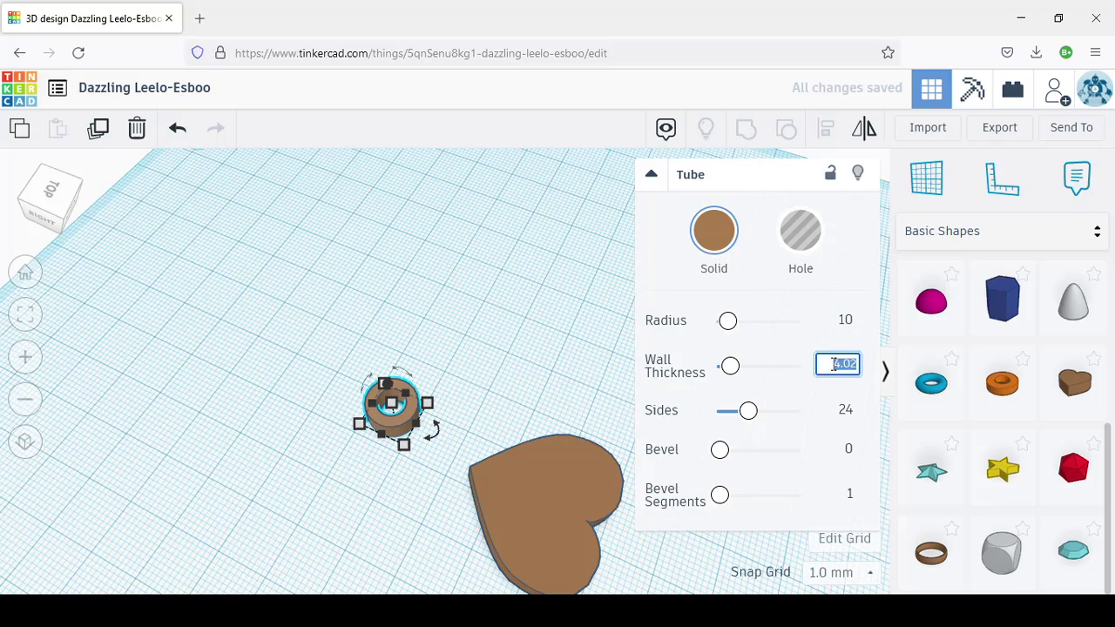
text(4)
key(Return)
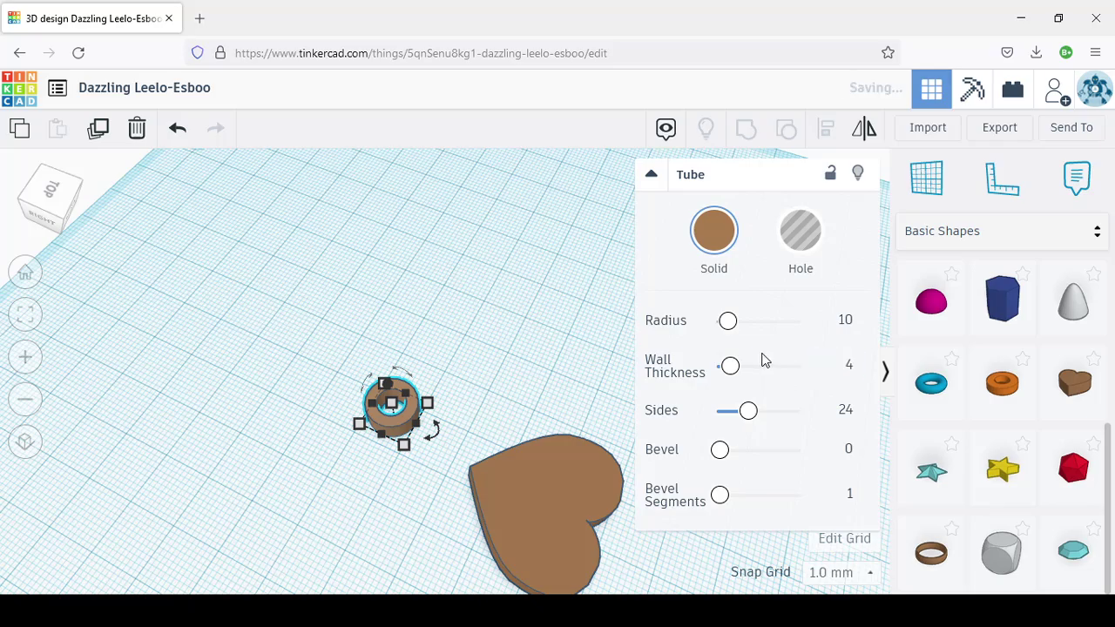
Move the tube ring onto the heart's upper-left edge and check it from a low side view
drag(418, 416, 483, 474)
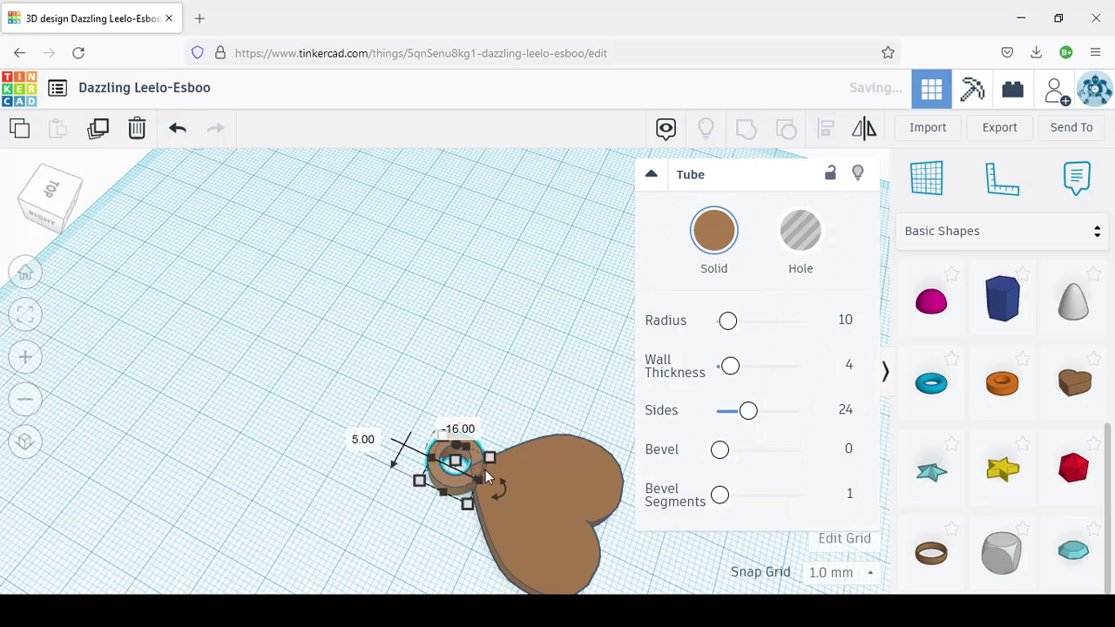
click(439, 521)
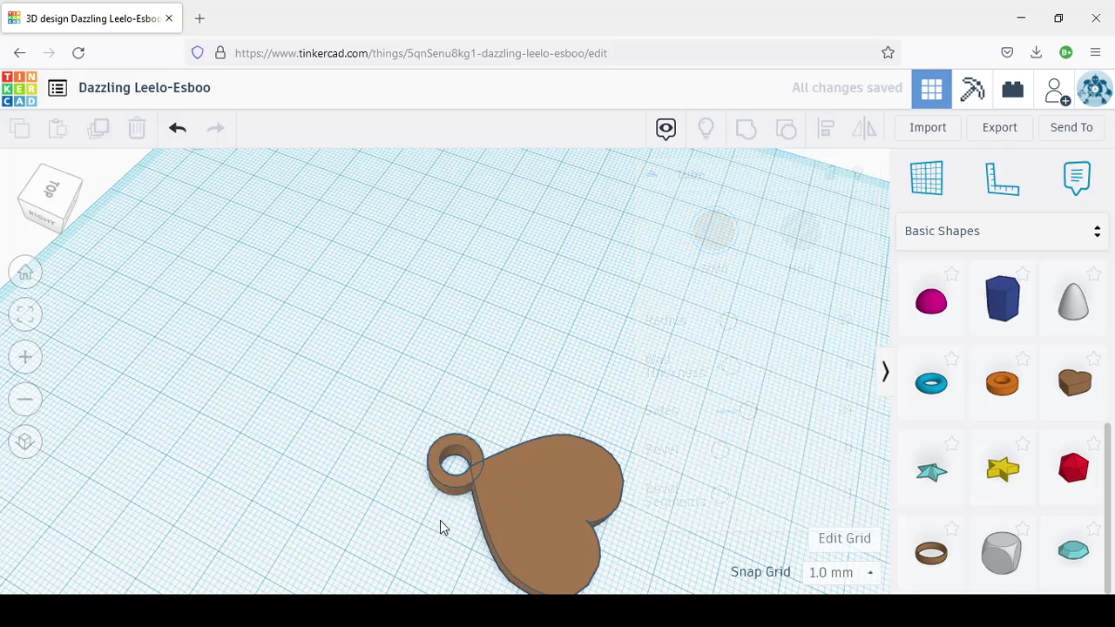
right_drag(402, 537, 461, 488)
scroll(547, 422, up, 3)
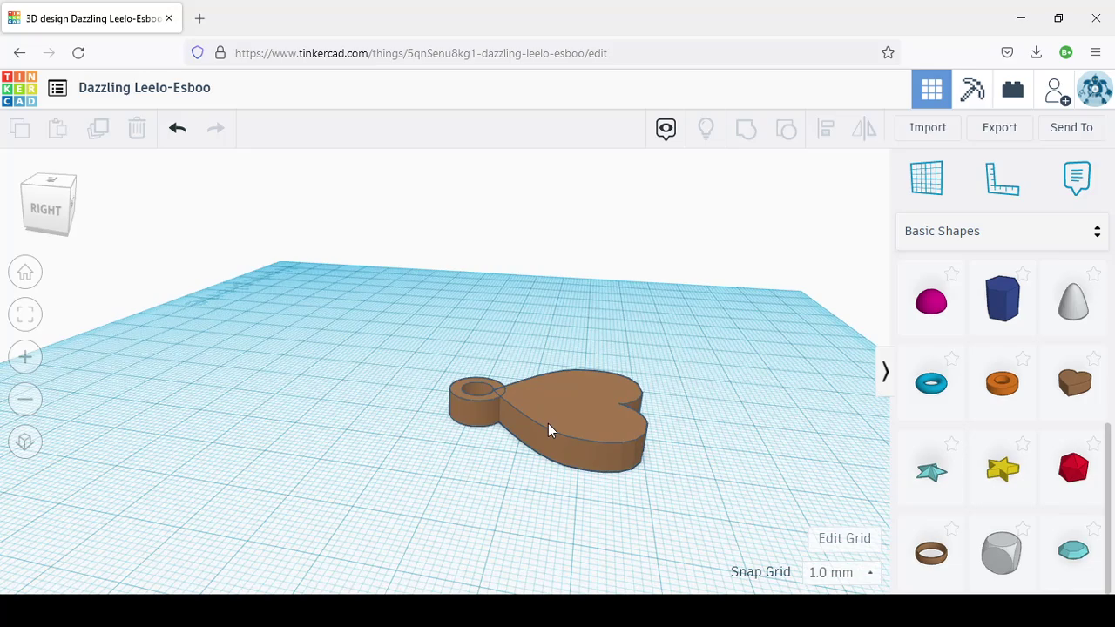
Nudge the heart into line with the ring, select both and group them
mouse_move(641, 451)
mouse_down()
mouse_move(709, 447)
mouse_move(639, 452)
mouse_up()
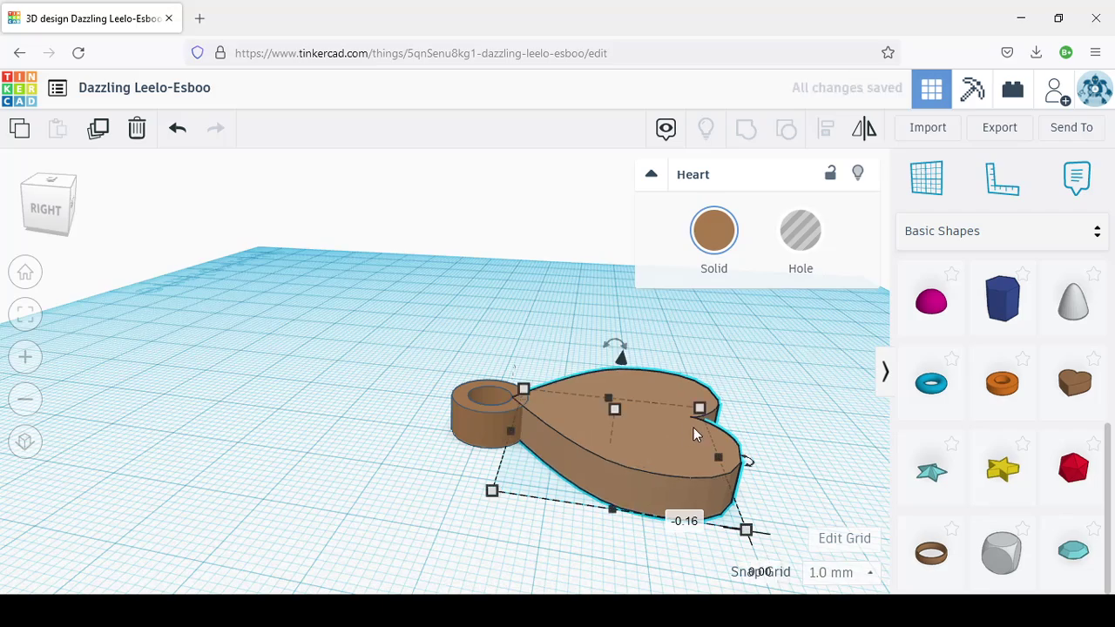
scroll(694, 432, down, 3)
drag(729, 514, 366, 271)
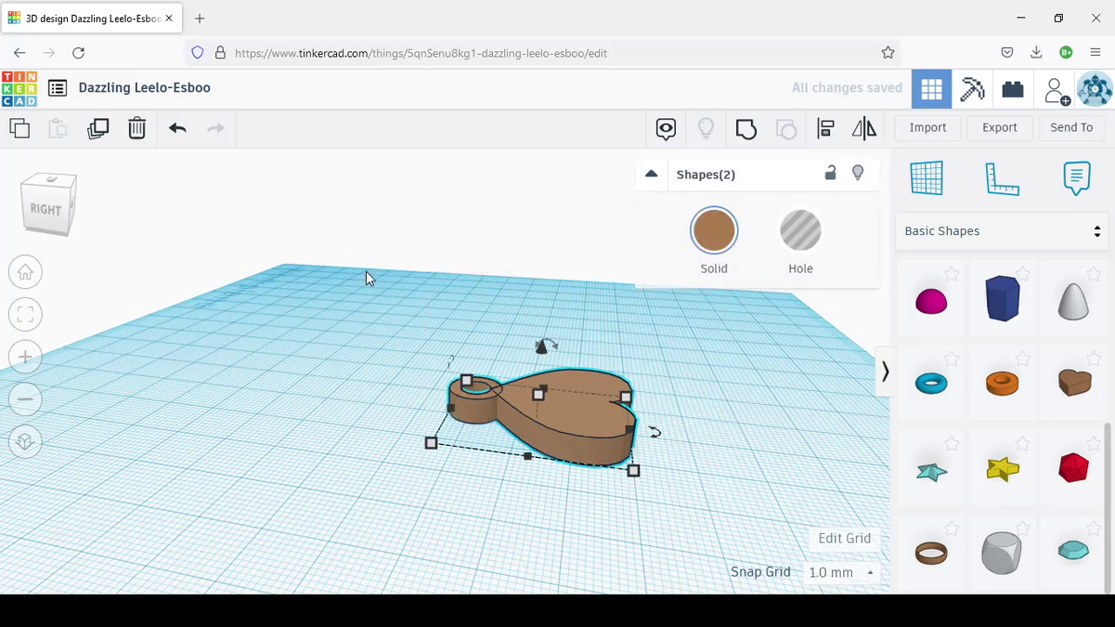
click(745, 130)
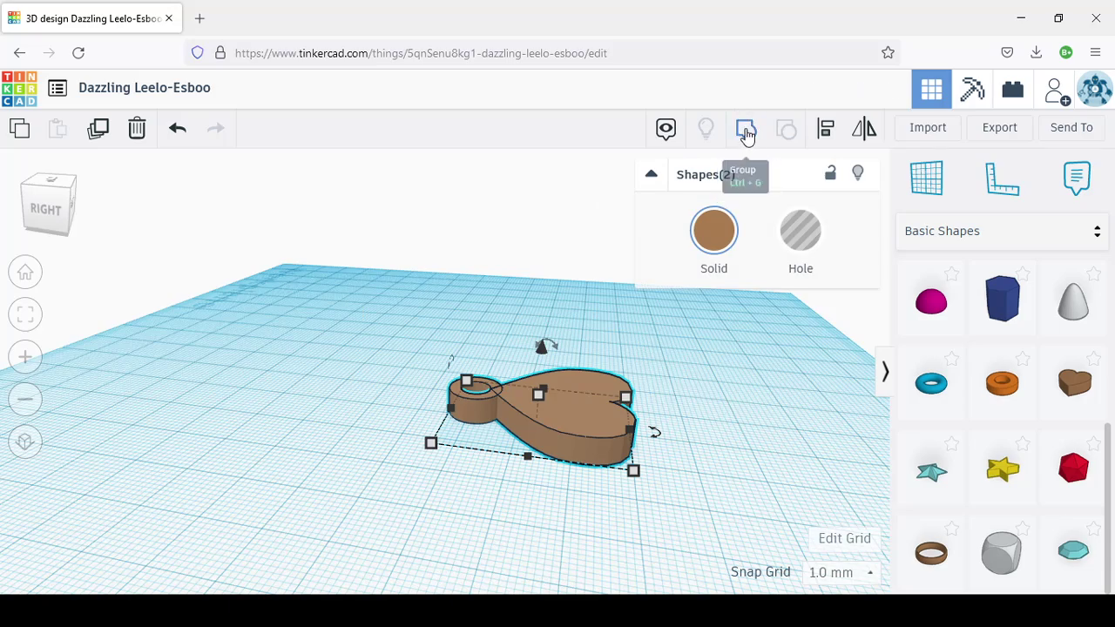
Reposition the grouped pendant on the workplane and view it from above
click(634, 368)
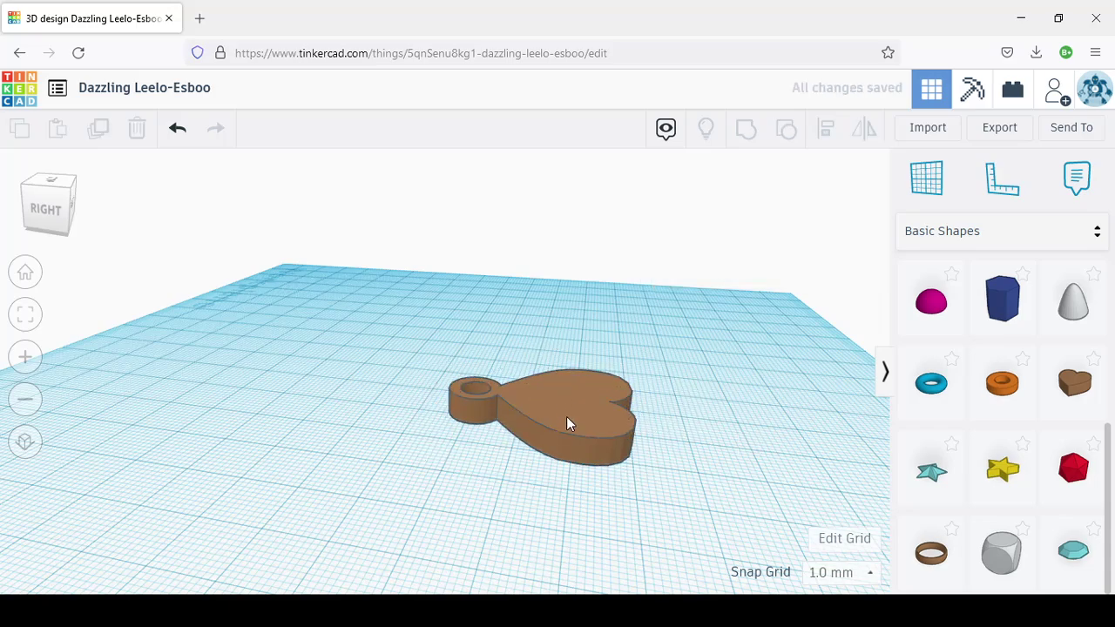
drag(567, 423, 549, 386)
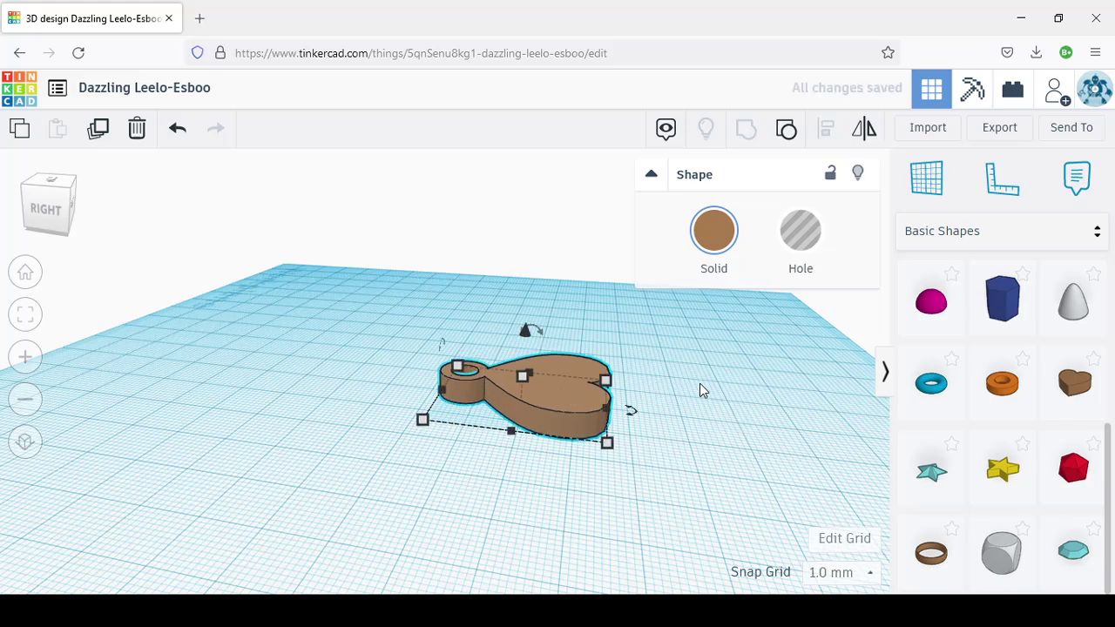
right_drag(666, 436, 546, 407)
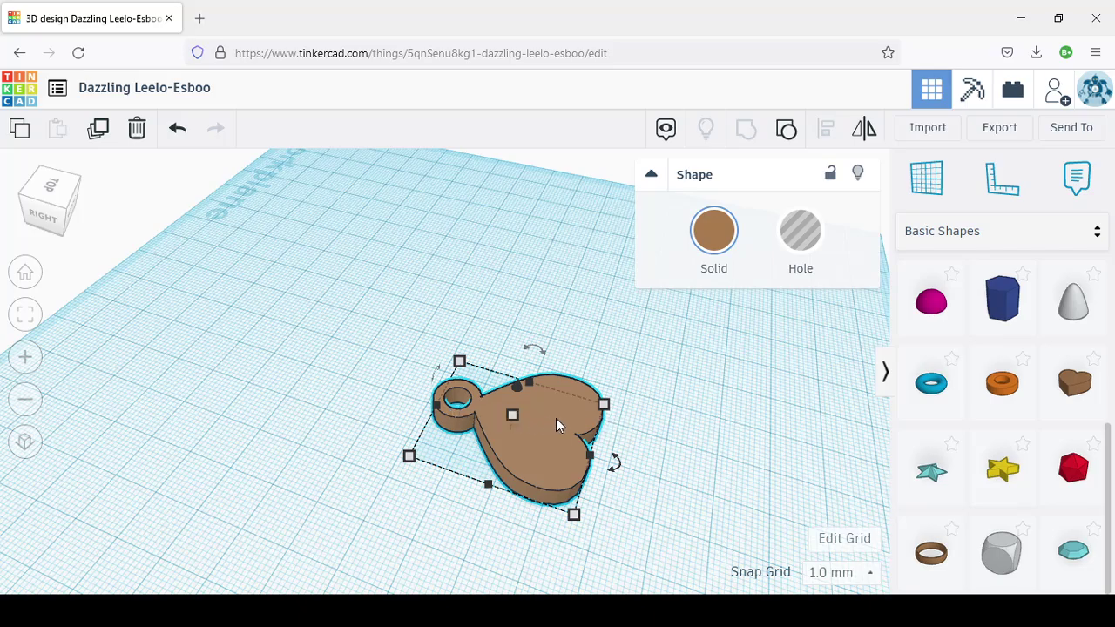
click(688, 381)
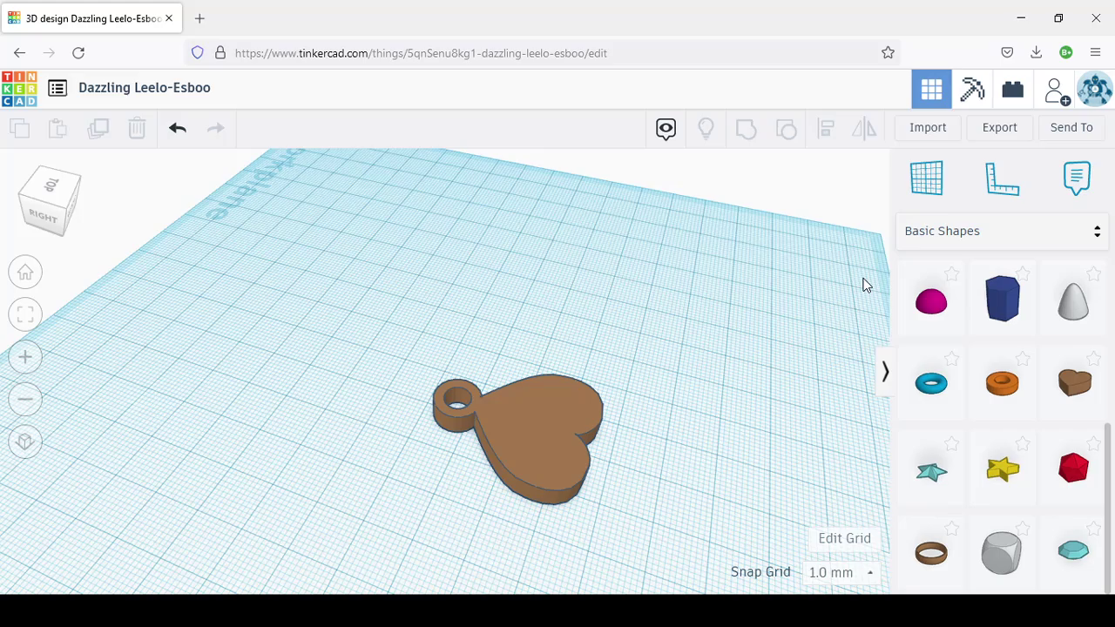
Export the design as an .STL file under For 3D Print
click(1002, 130)
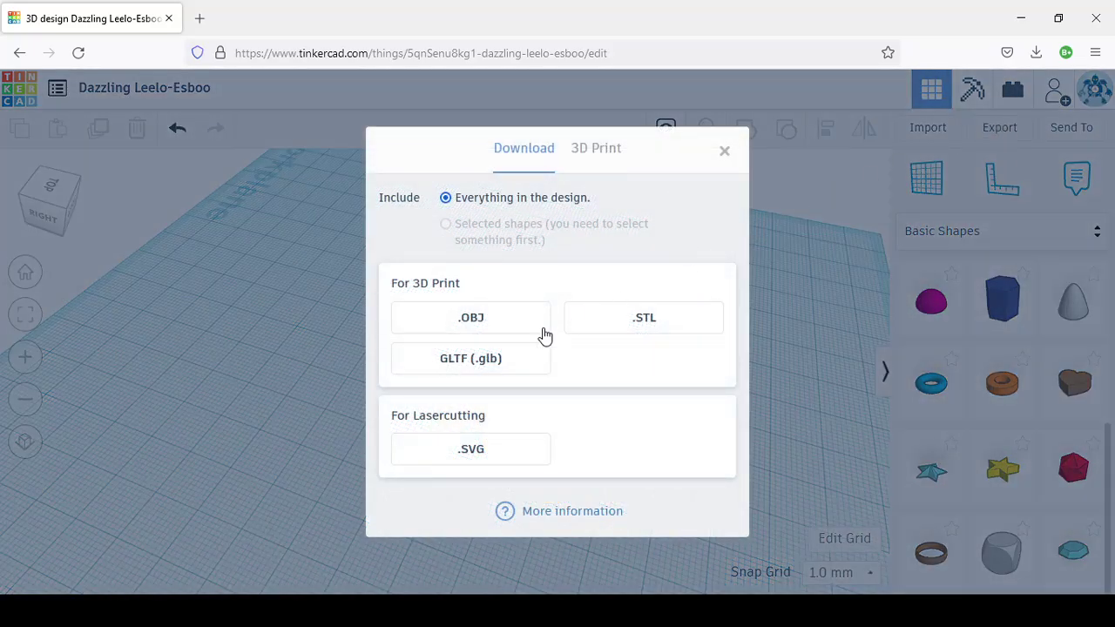
click(638, 324)
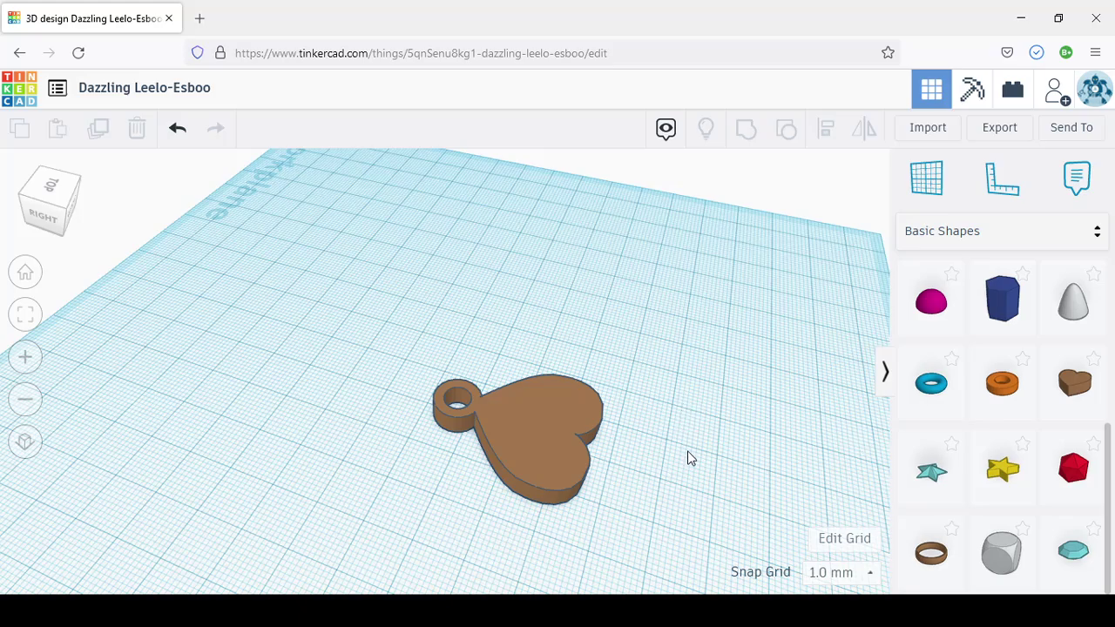
scroll(652, 461, down, 3)
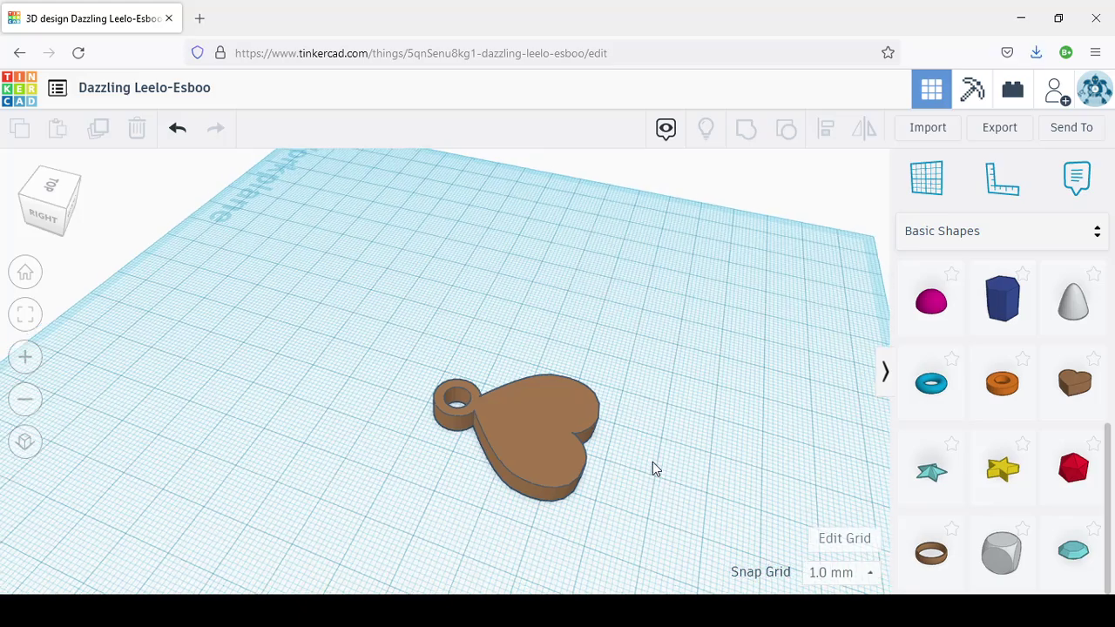
right_drag(602, 476, 511, 449)
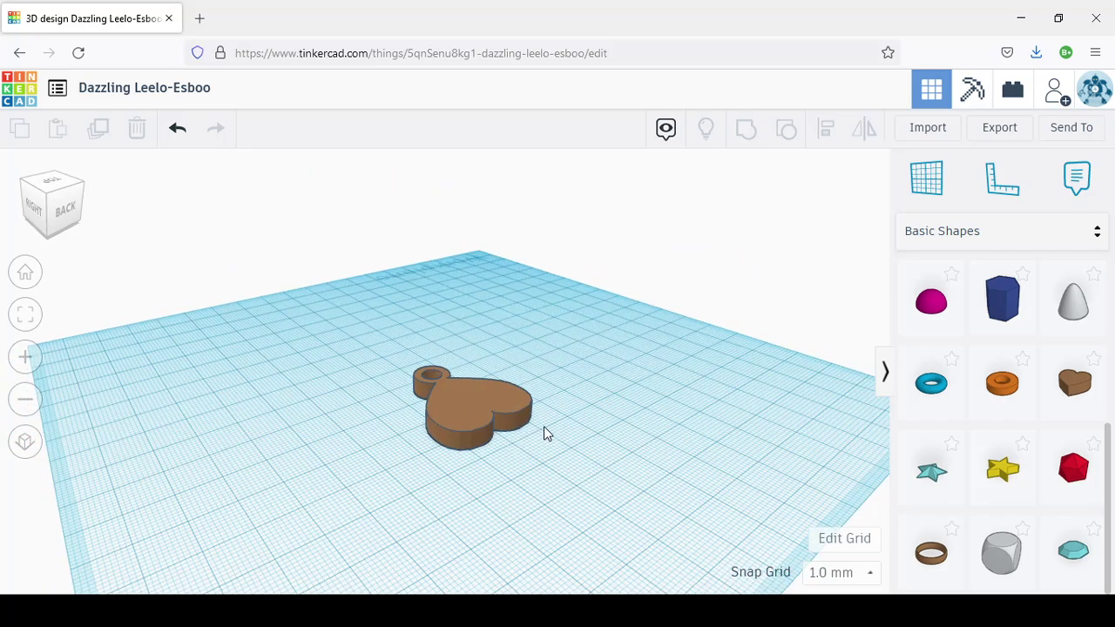